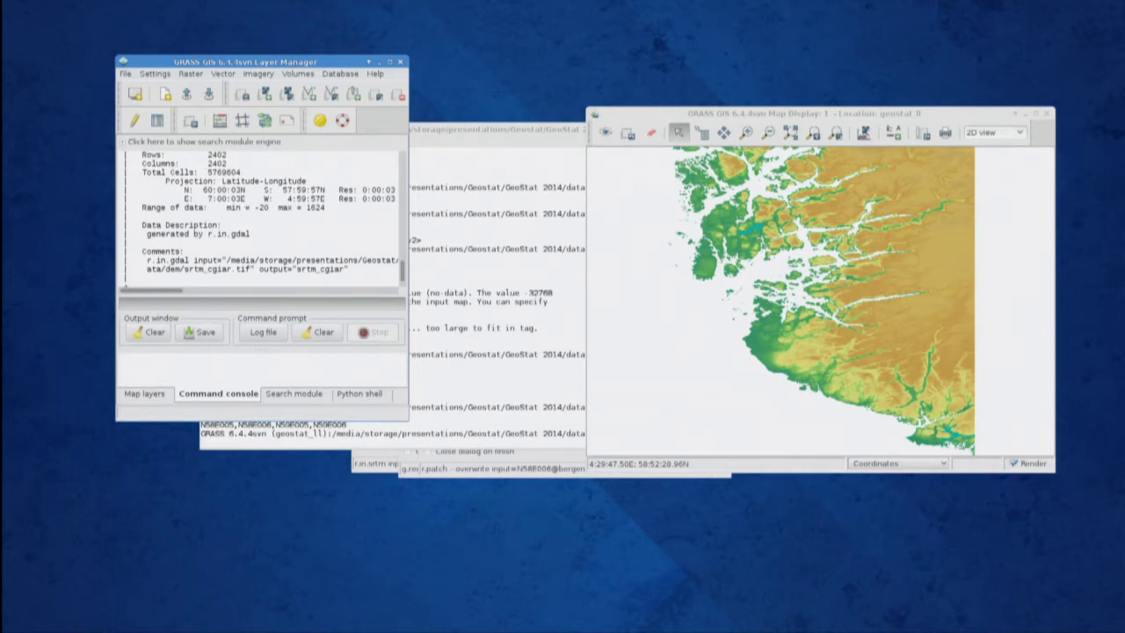
Show the srtm_v2 raster layer in the map display and print its metadata
left_click(136, 395)
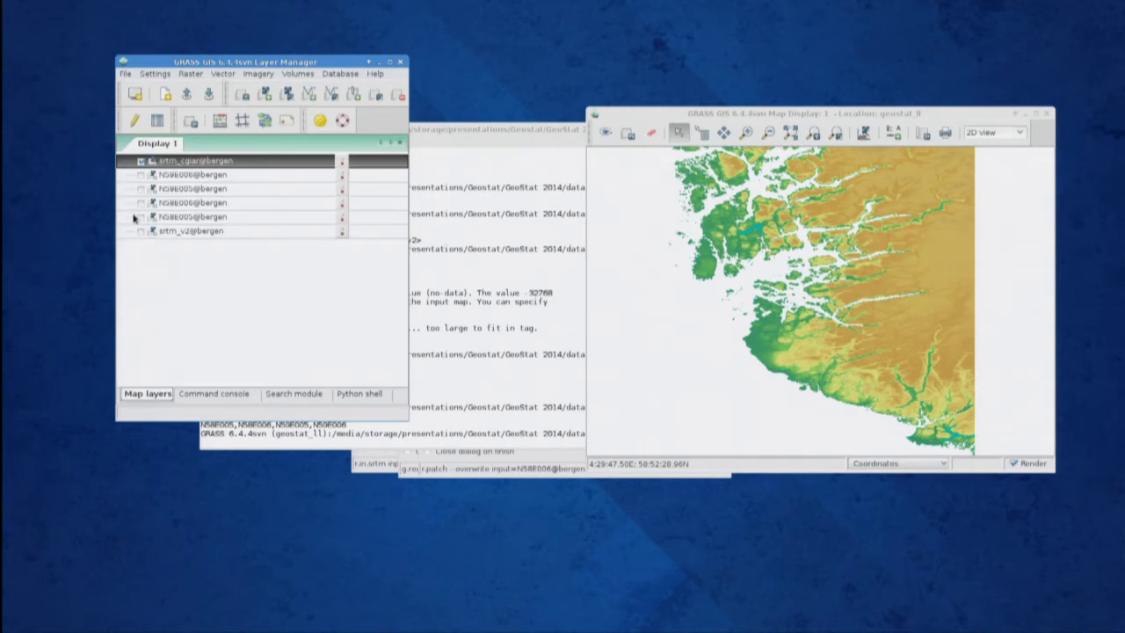
left_click(171, 232)
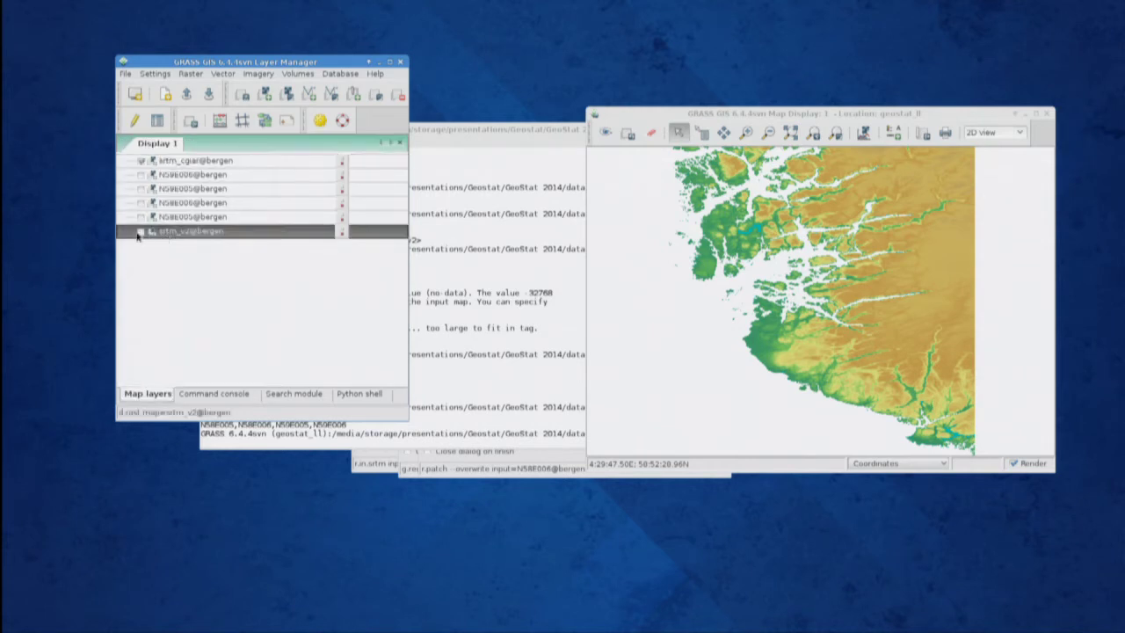
left_click(141, 233)
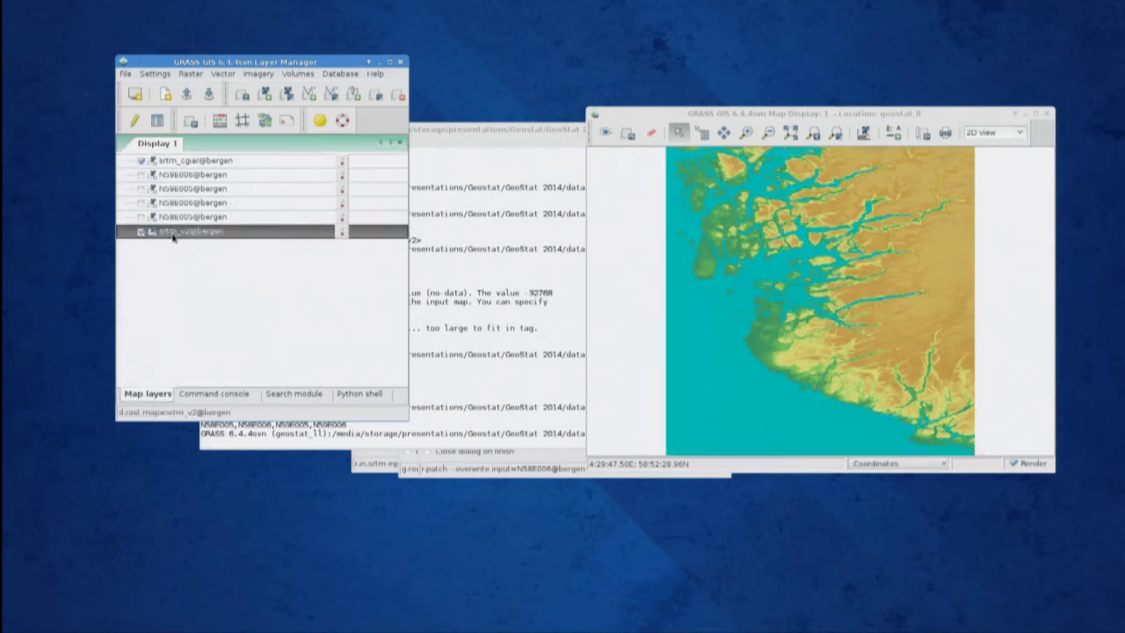
right_click(174, 235)
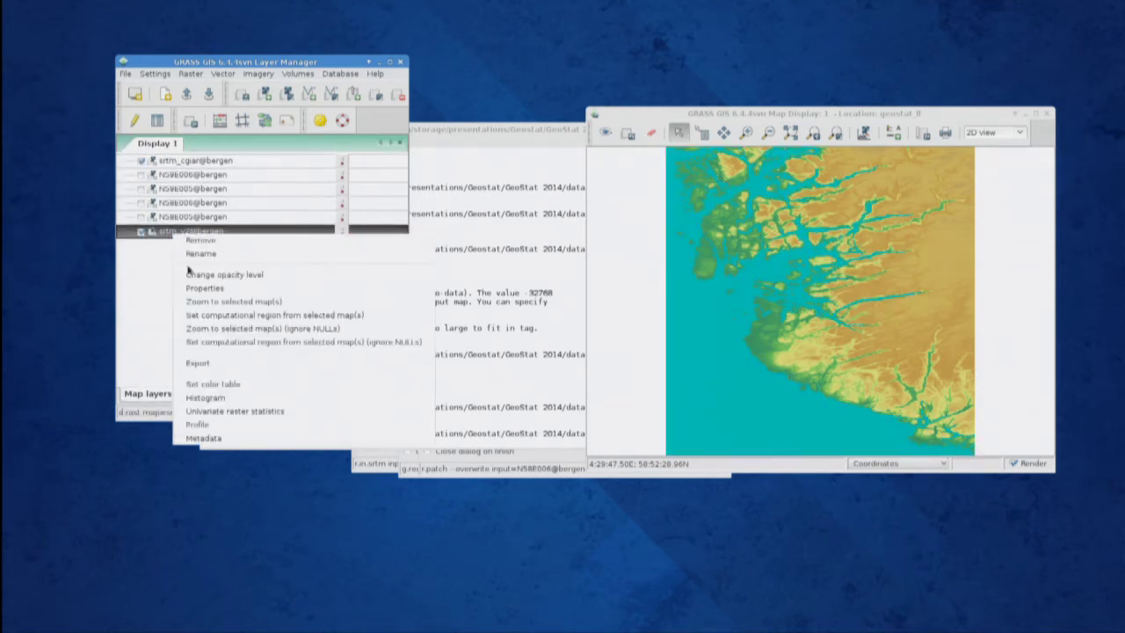
left_click(211, 438)
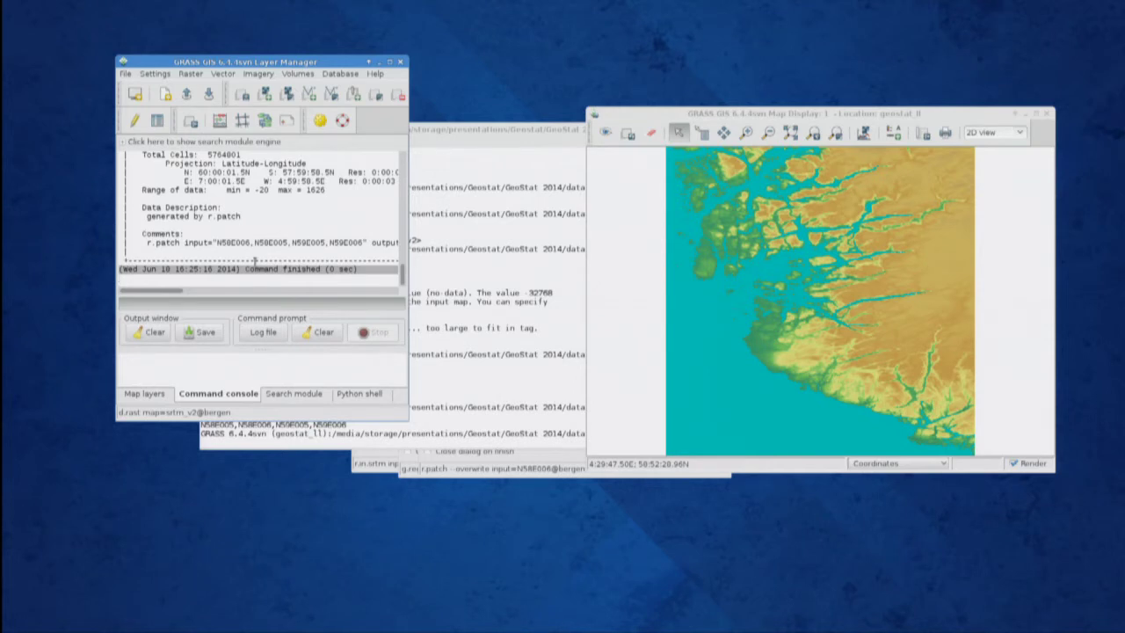
Hide the srtm_cgiar layer and restrict srtm_v2's displayed integer categories to -21-20, keeping the properties dialog clear of the map
left_click(136, 394)
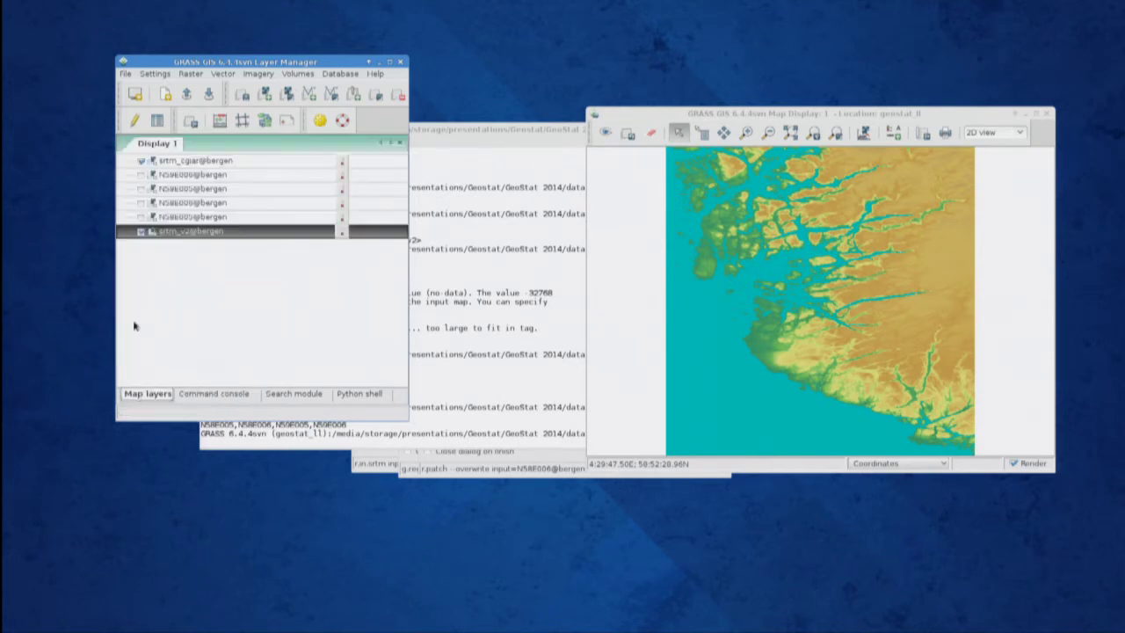
left_click(142, 161)
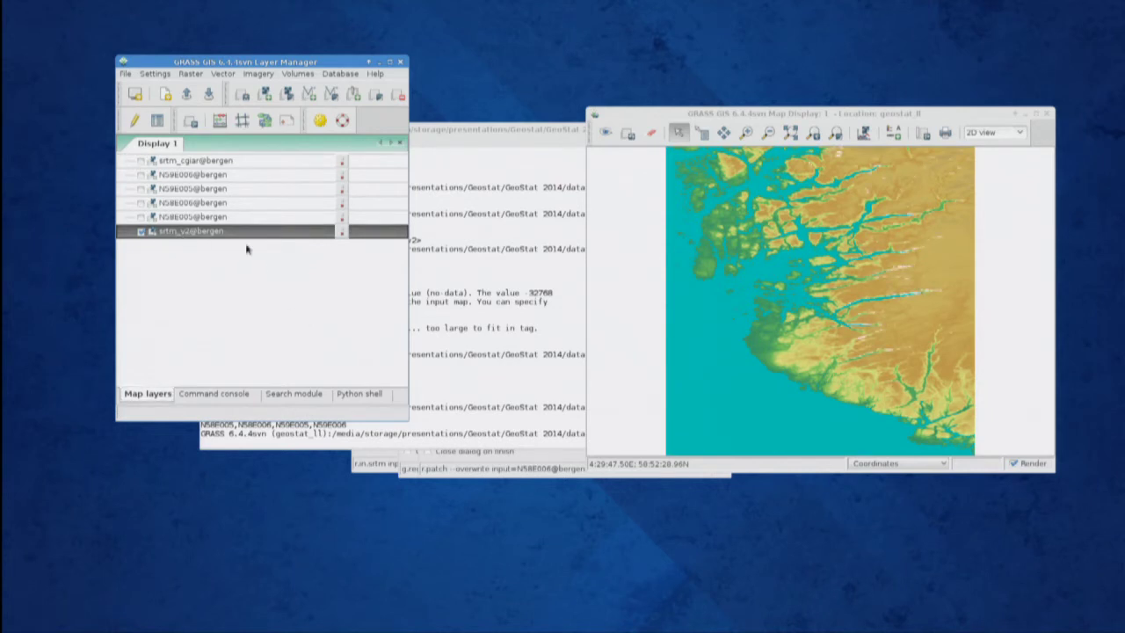
right_click(186, 236)
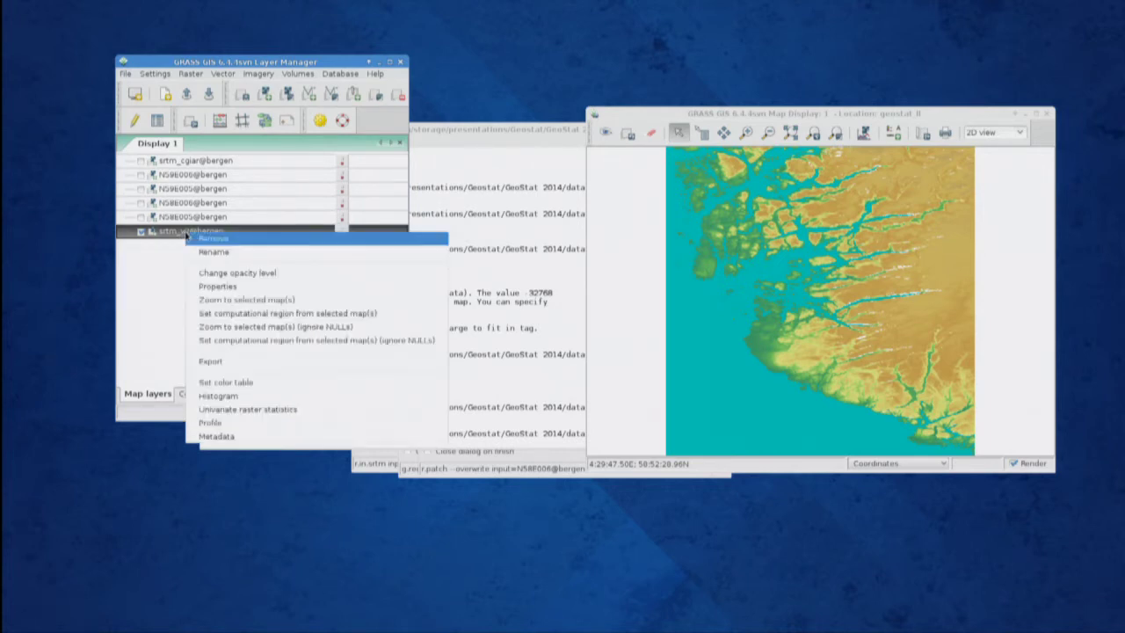
left_click(208, 287)
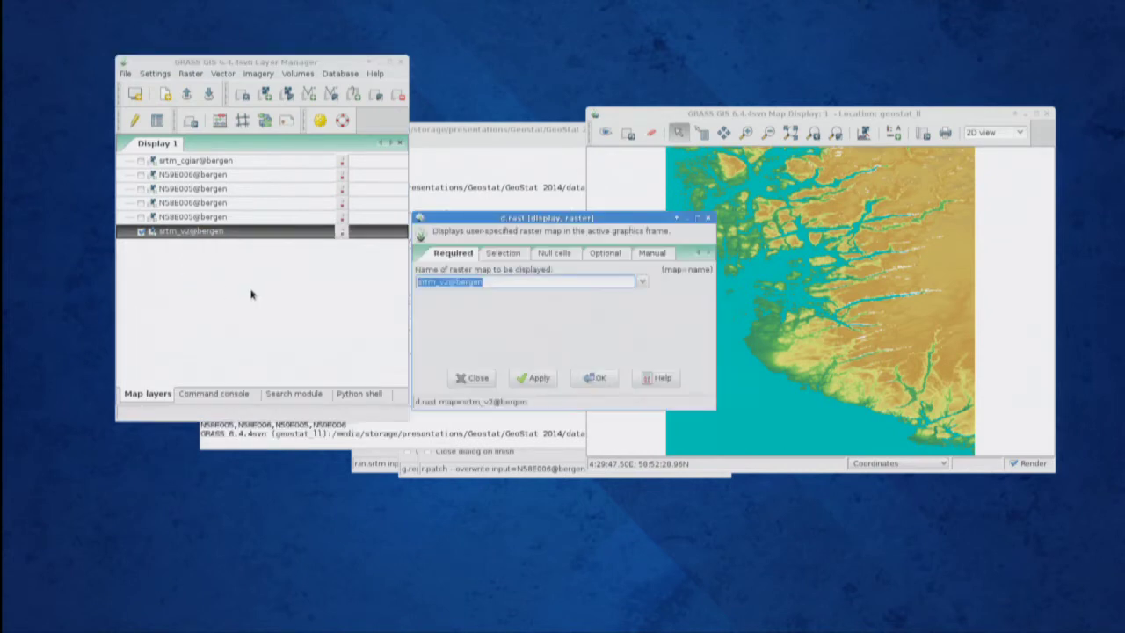
left_click(500, 254)
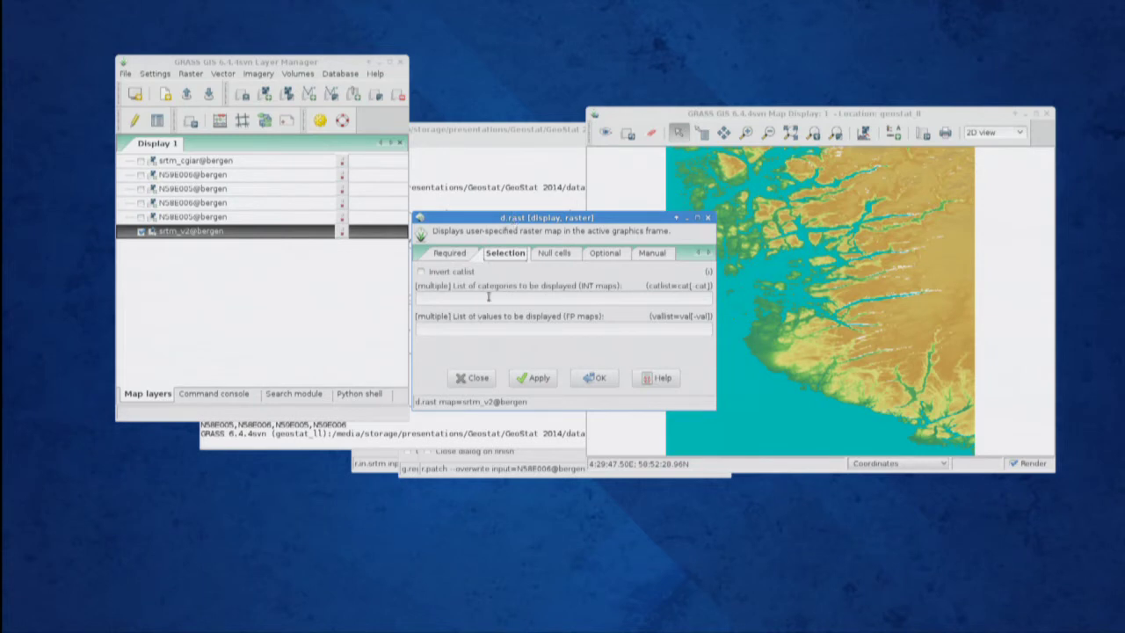
left_click(488, 296)
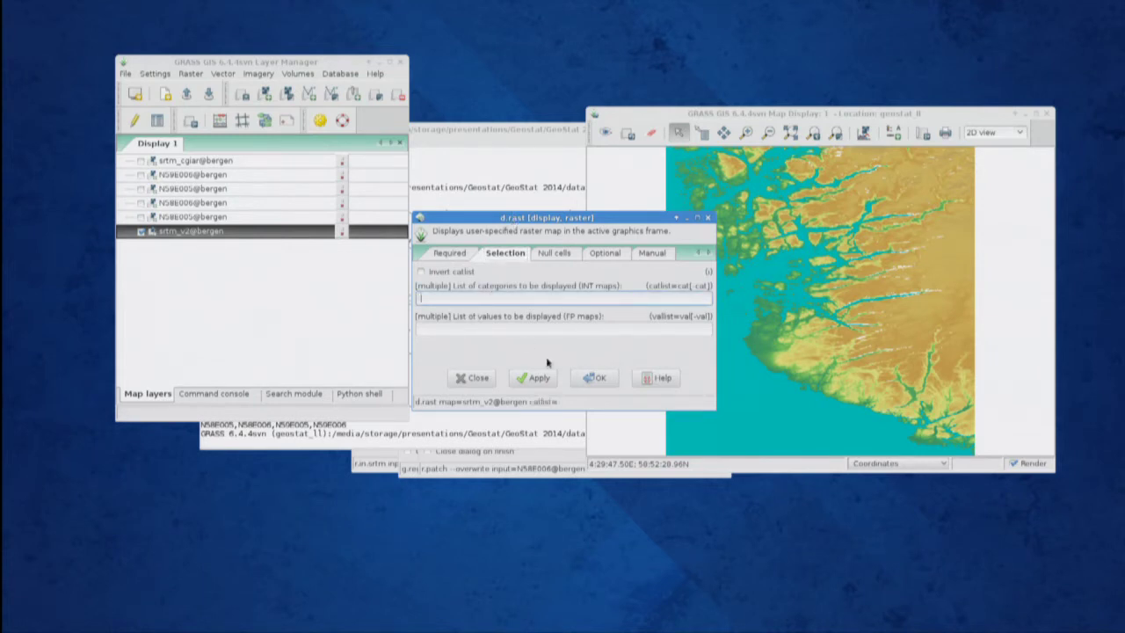
type("-21- 20")
left_click(534, 383)
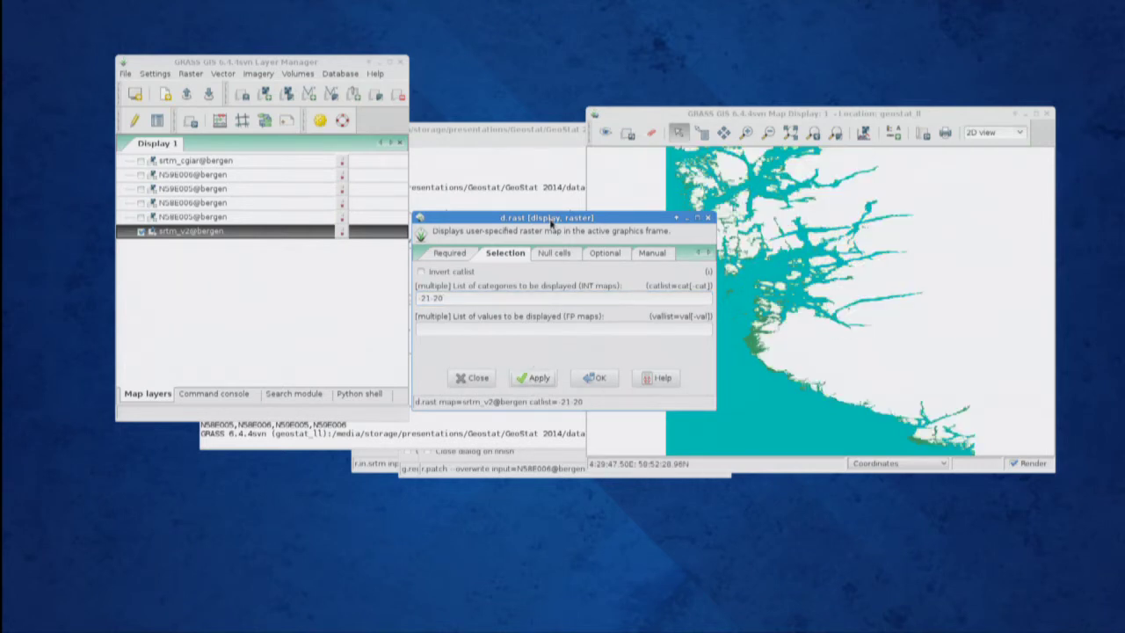
left_click_drag(550, 218, 391, 258)
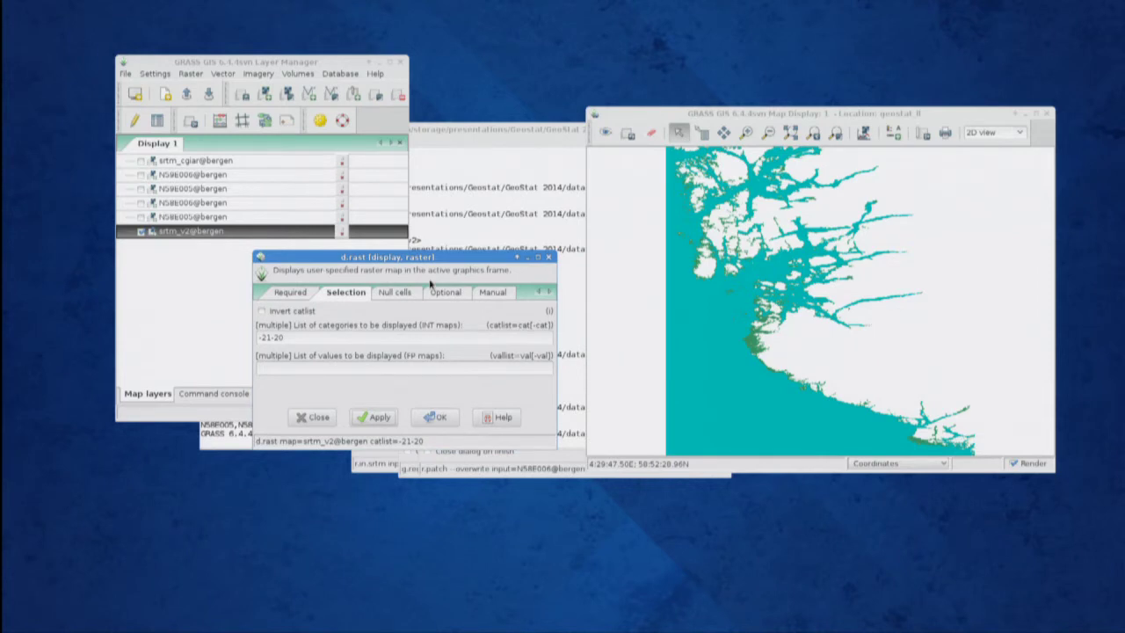
Change srtm_v2's displayed category range to -21--20 and apply it to the map
left_click(274, 337)
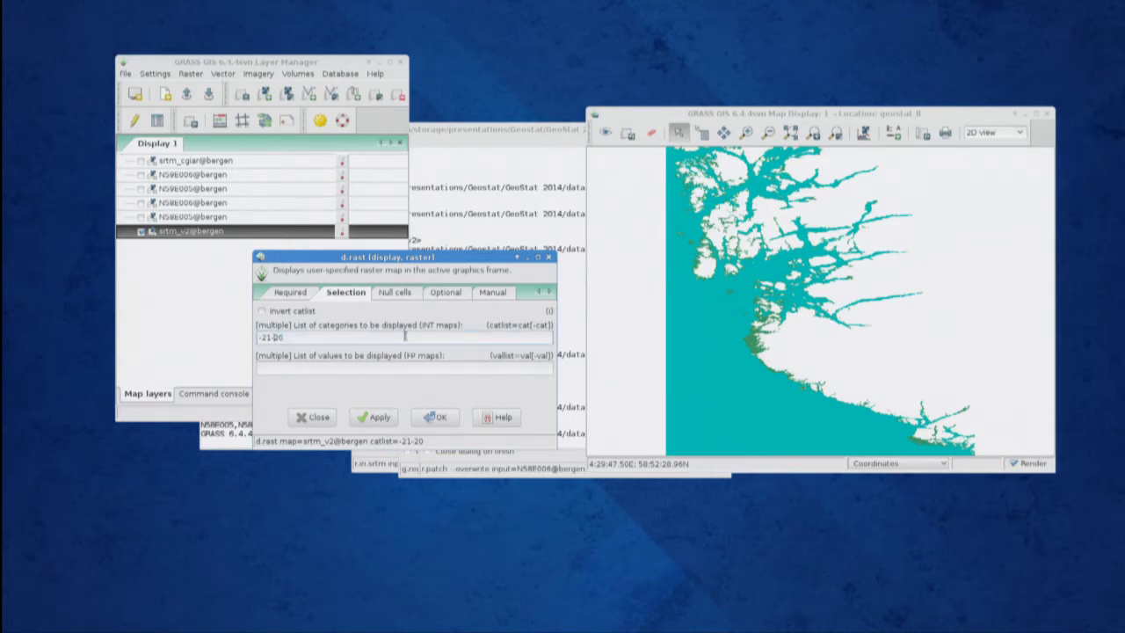
type("-")
left_click(375, 420)
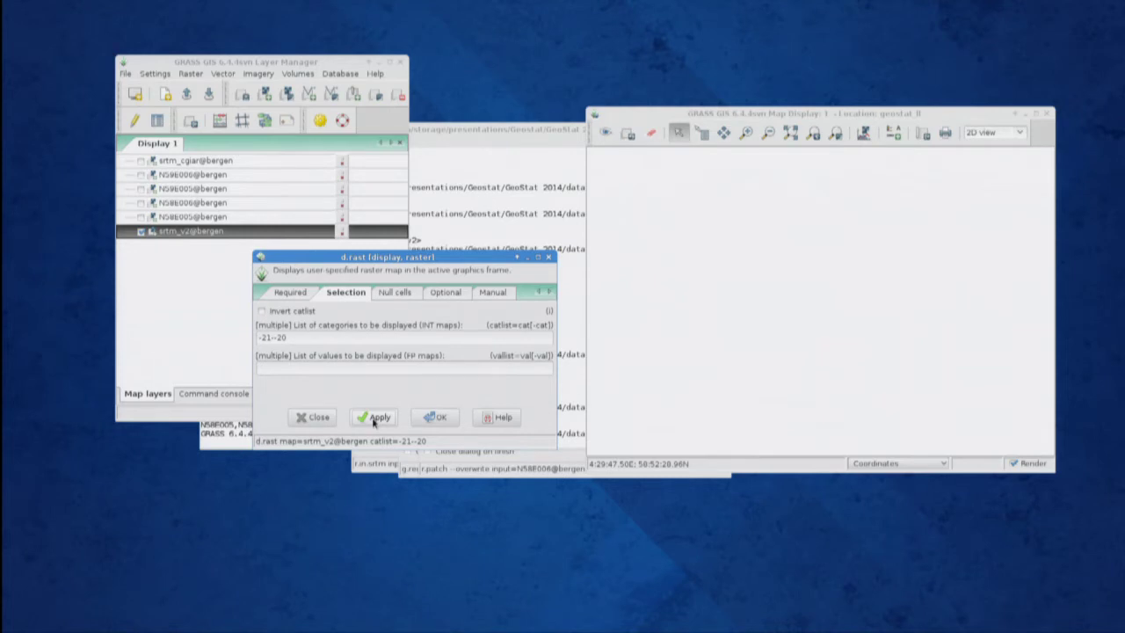
Change srtm_v2's displayed category range to -21-0 and apply it to the map
left_click(297, 338)
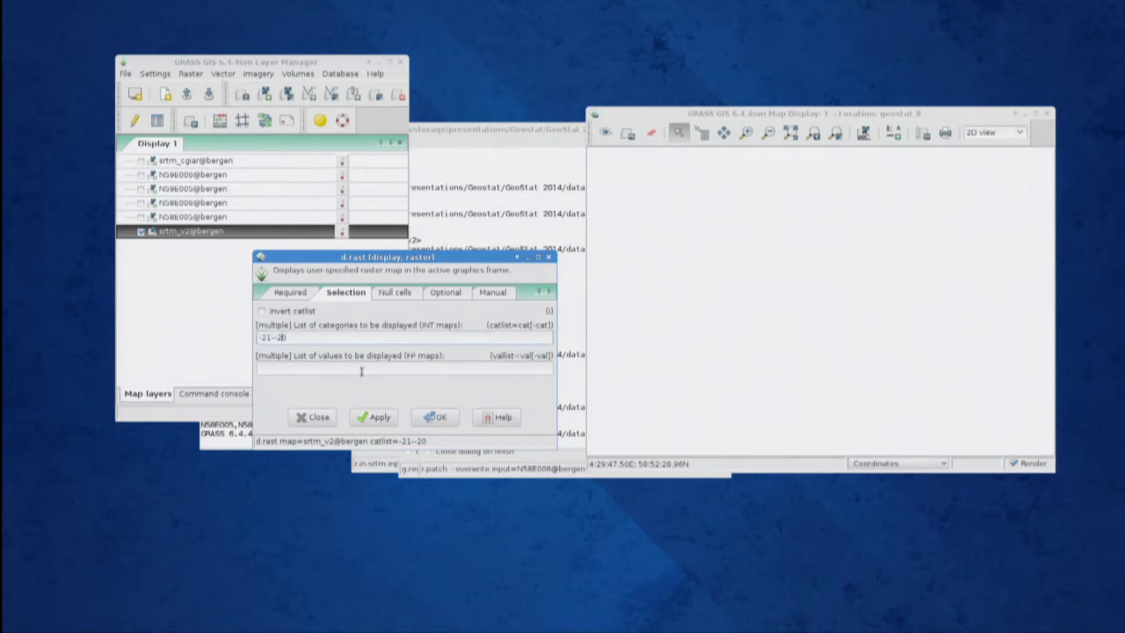
key("BackSpace")
key("BackSpace")
key("BackSpace")
type("0")
left_click(375, 419)
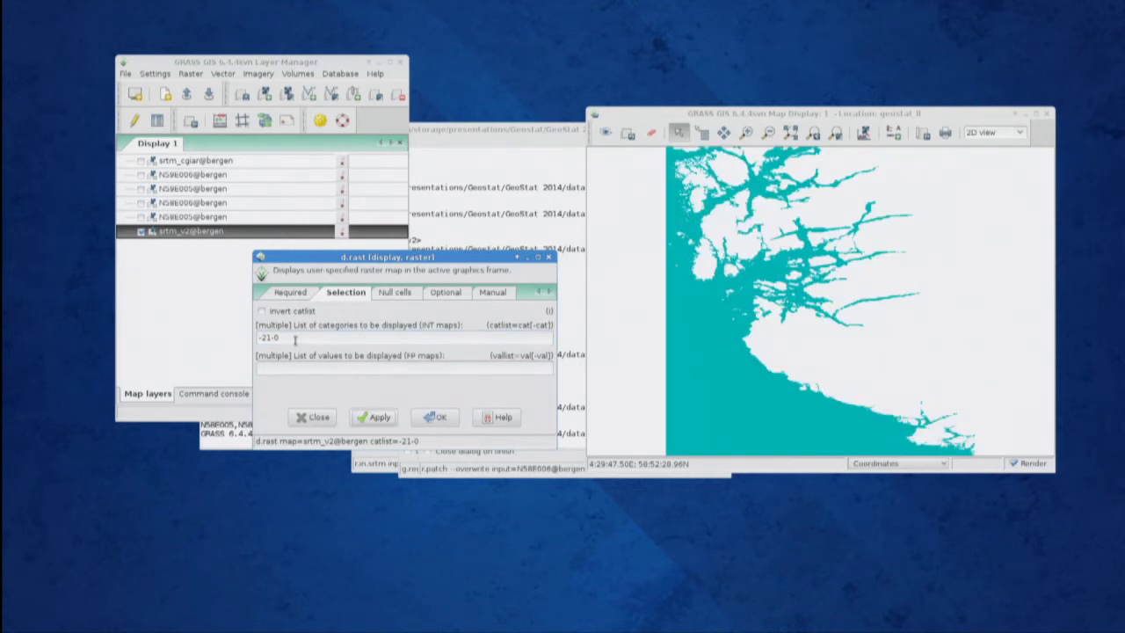
Change srtm_v2's displayed category range to -21--1 and apply it to the map
left_click(335, 341)
key("BackSpace")
type("-1")
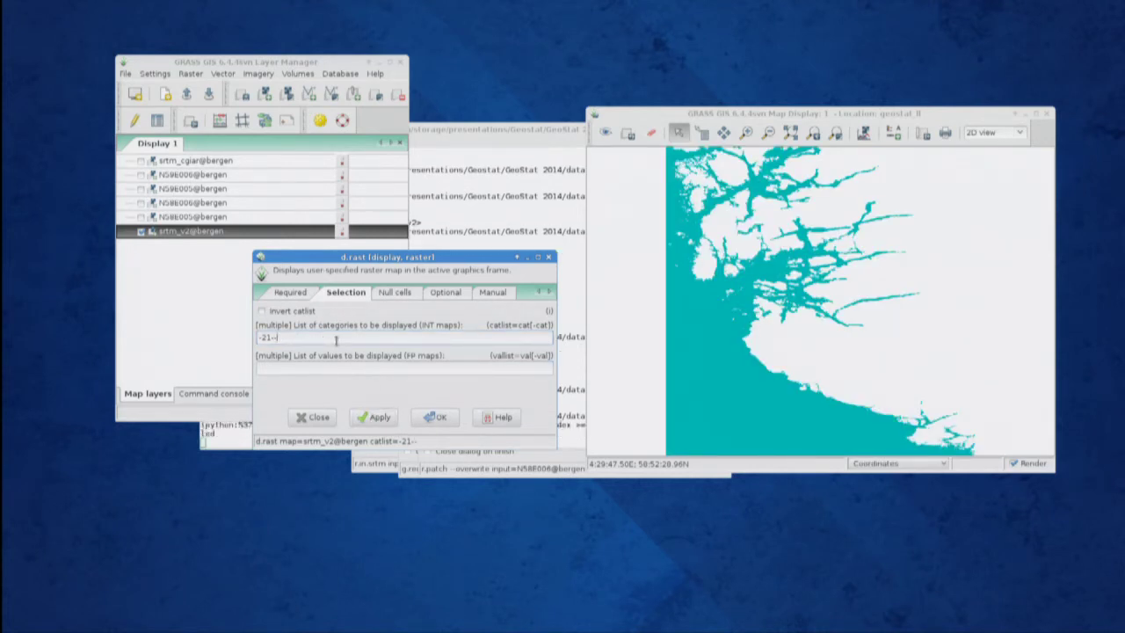
left_click(378, 418)
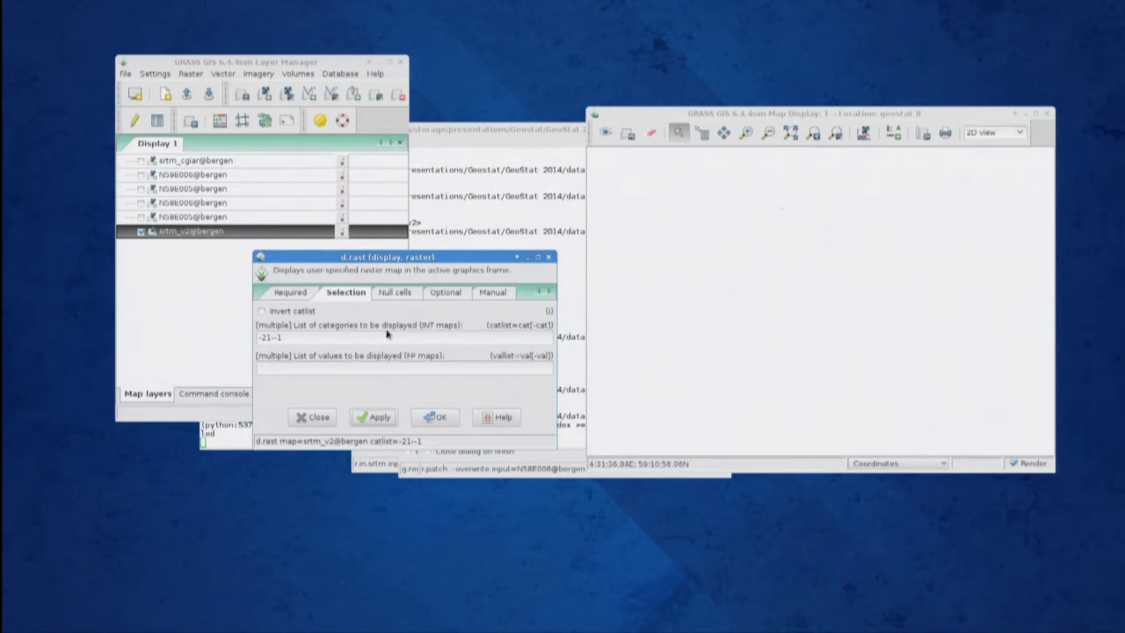
Empty srtm_v2's category list, close its display properties without applying, and show the srtm_cgiar layer
left_click_drag(321, 341, 251, 341)
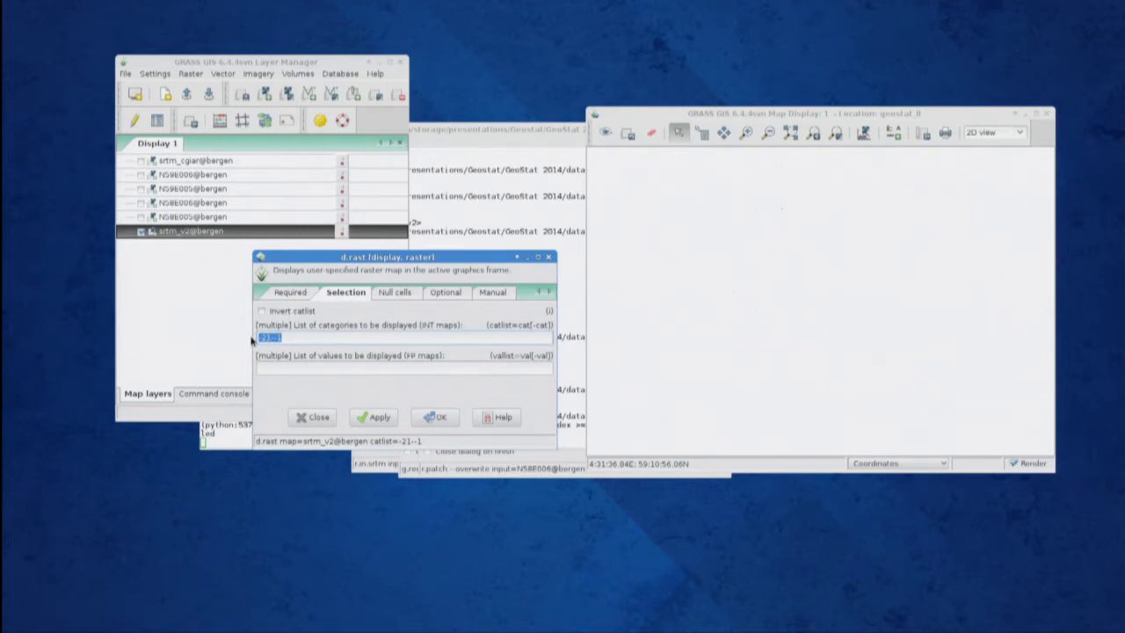
key("BackSpace")
left_click(318, 417)
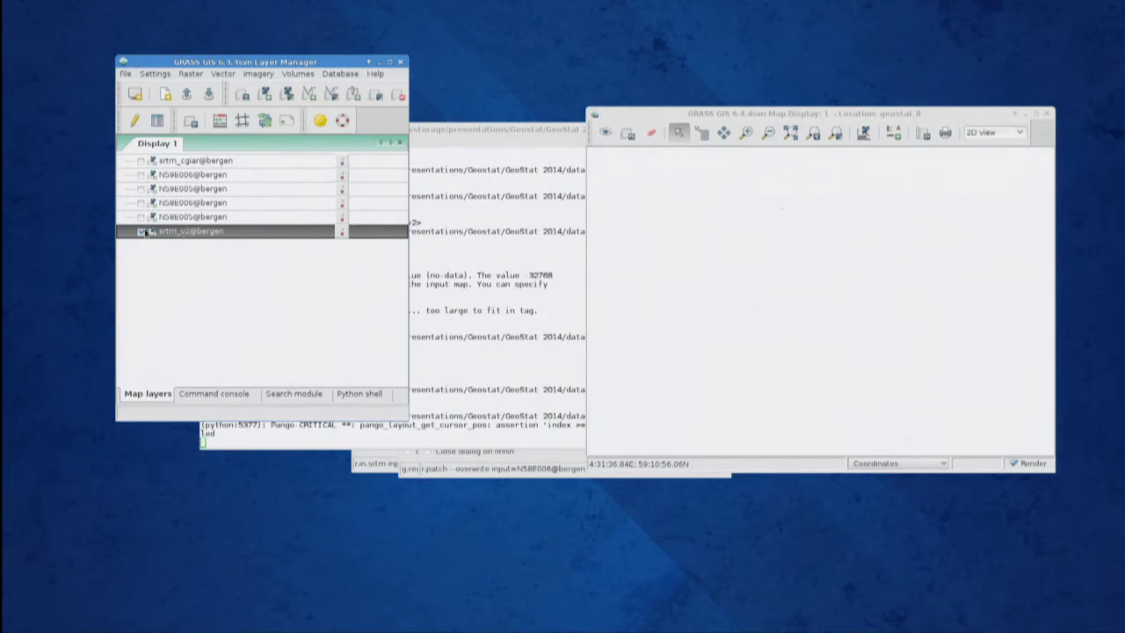
left_click(141, 161)
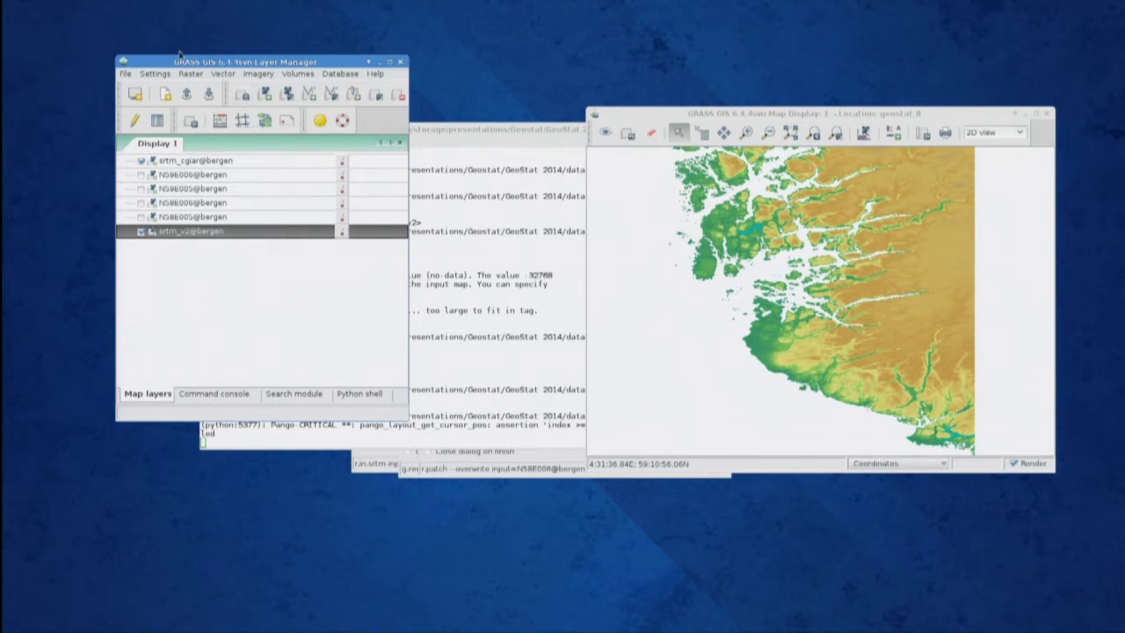
Open the computational region settings (g.region) and set the 2D grid resolution to 00:00:01.5
left_click(158, 76)
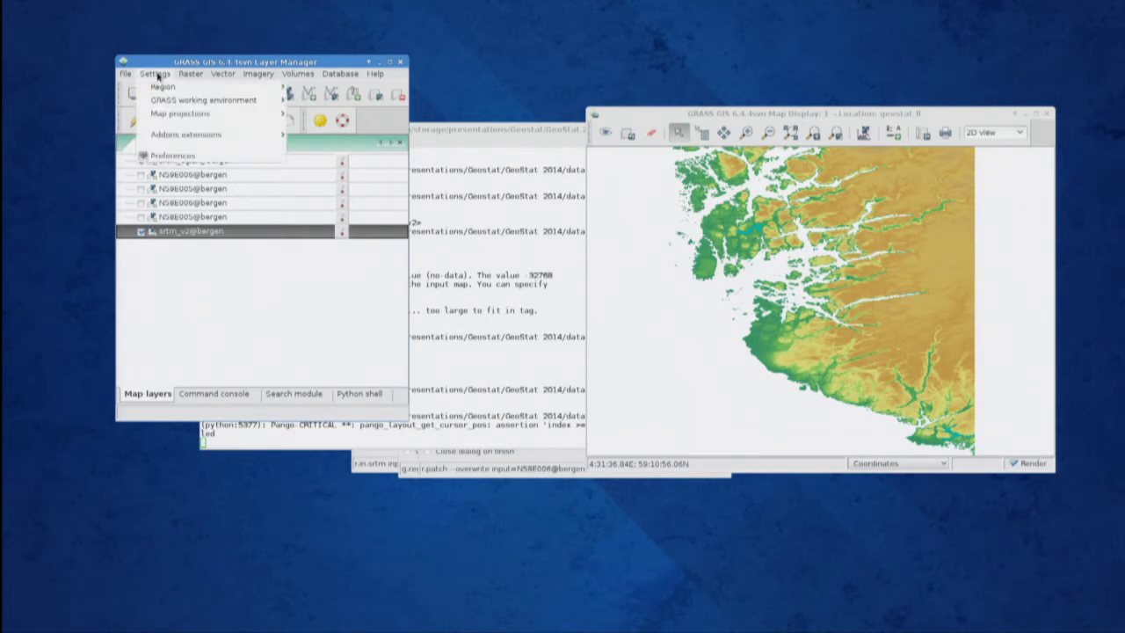
mouse_move(270, 91)
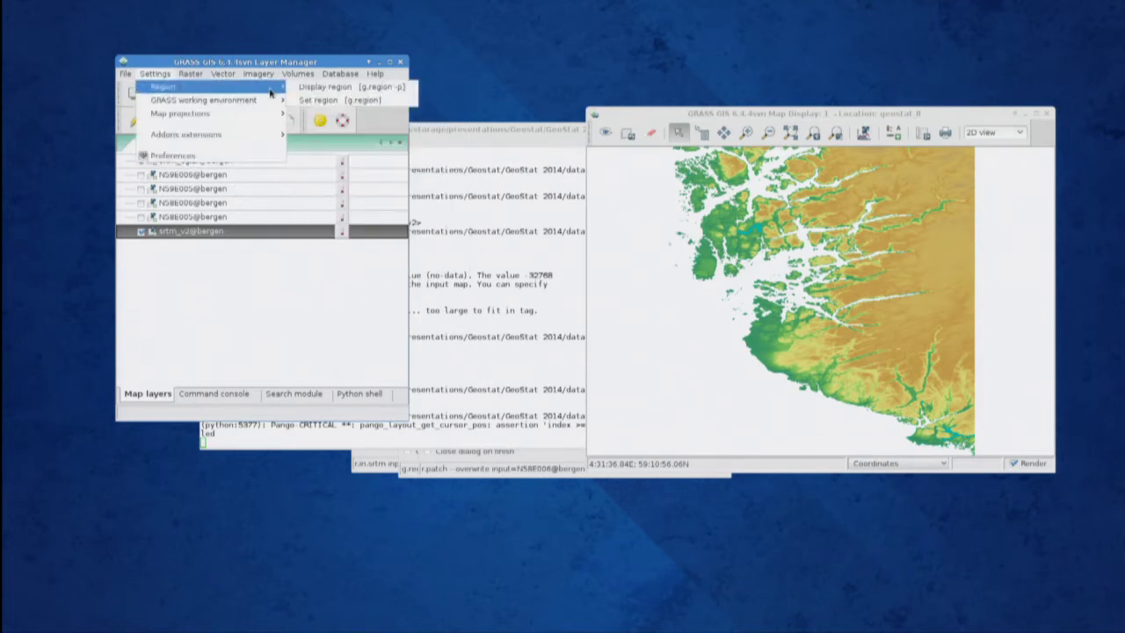
left_click(325, 100)
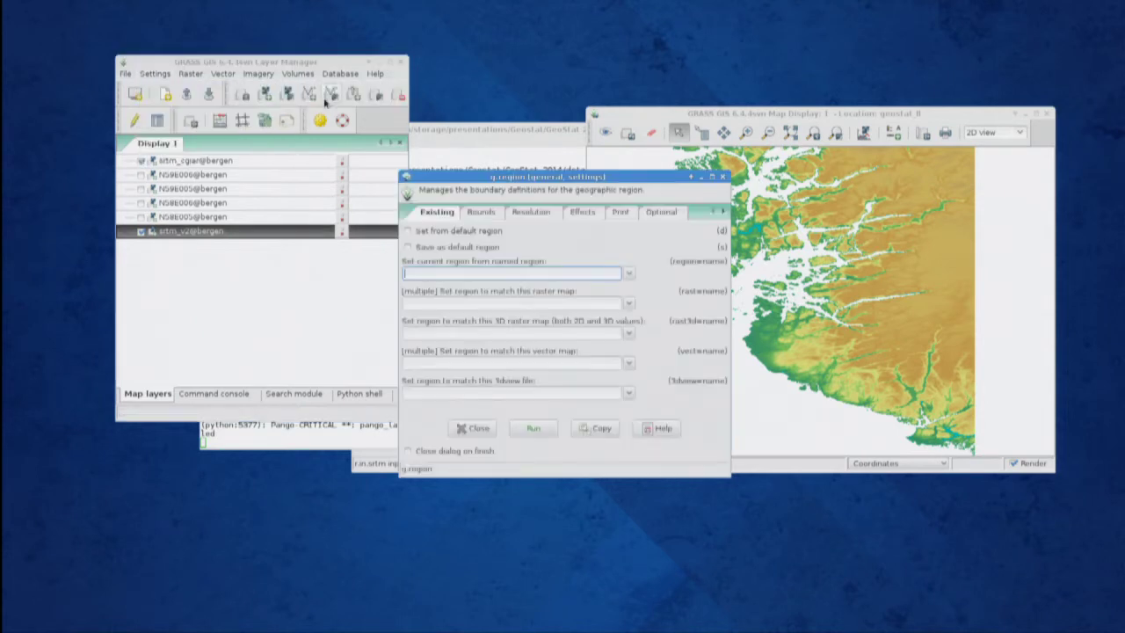
left_click(531, 217)
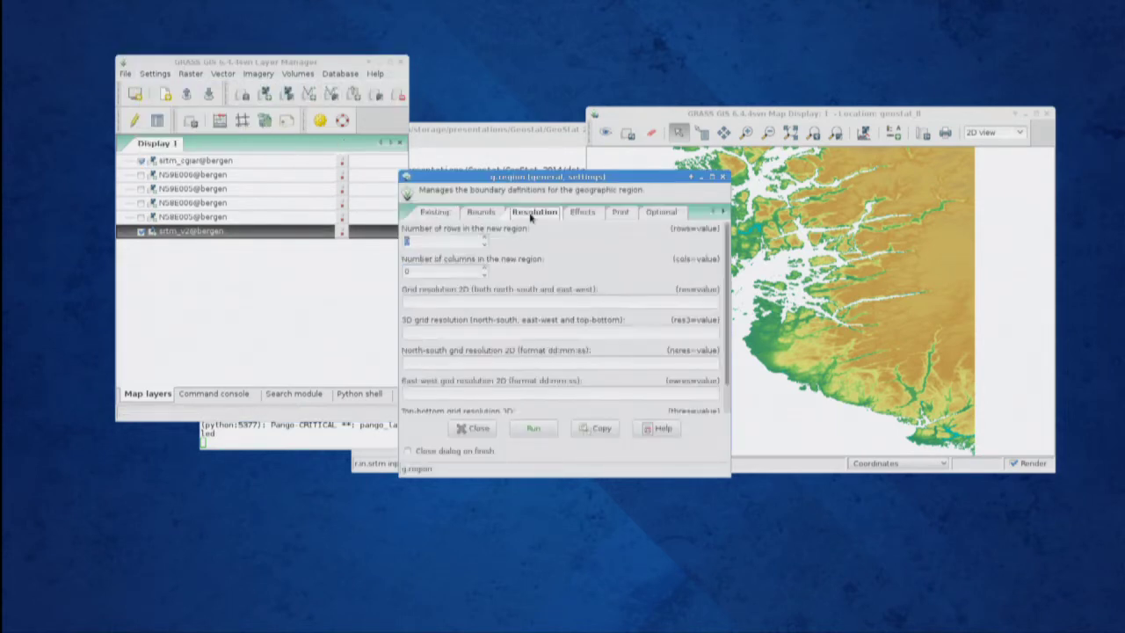
left_click(511, 303)
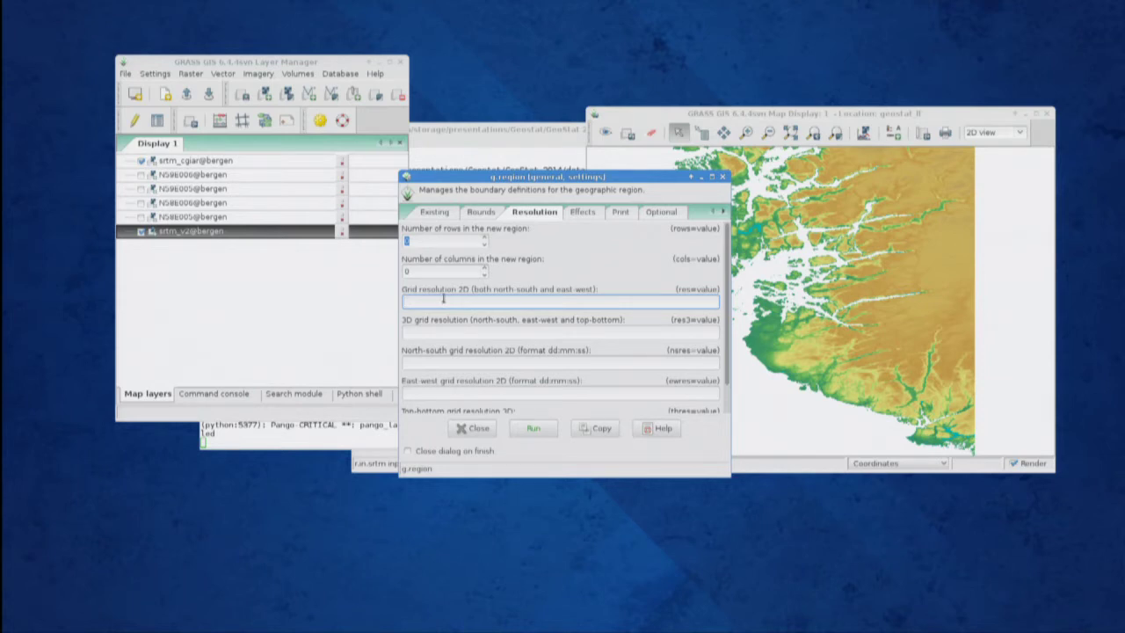
type("60")
type(":00:")
type("01.5")
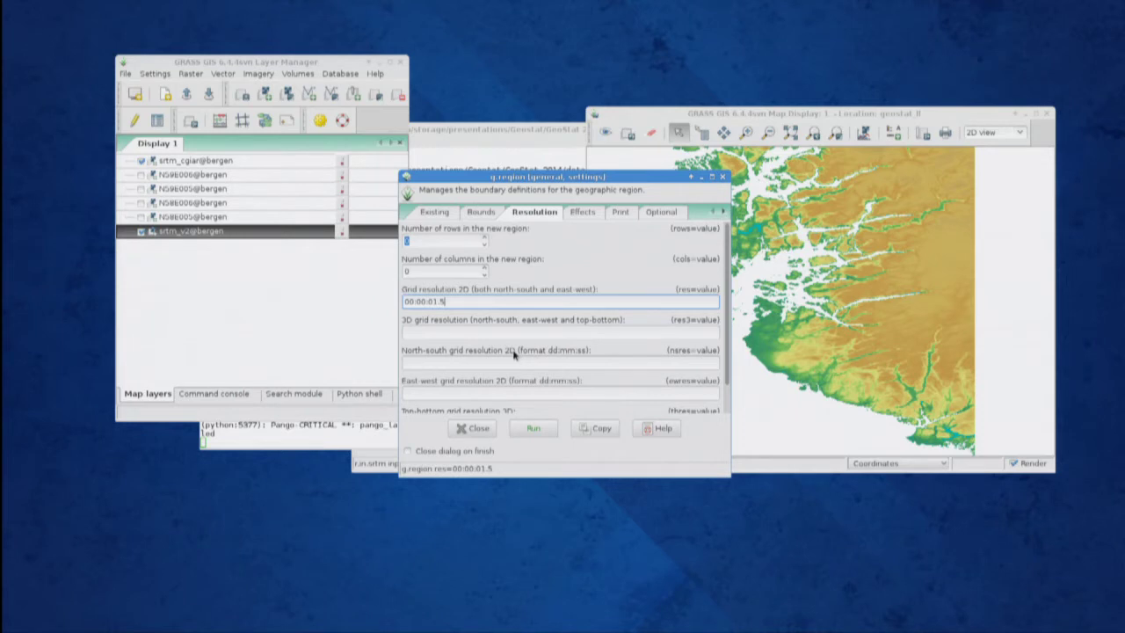
Enable printing of the current region and run g.region with the new resolution
left_click(620, 214)
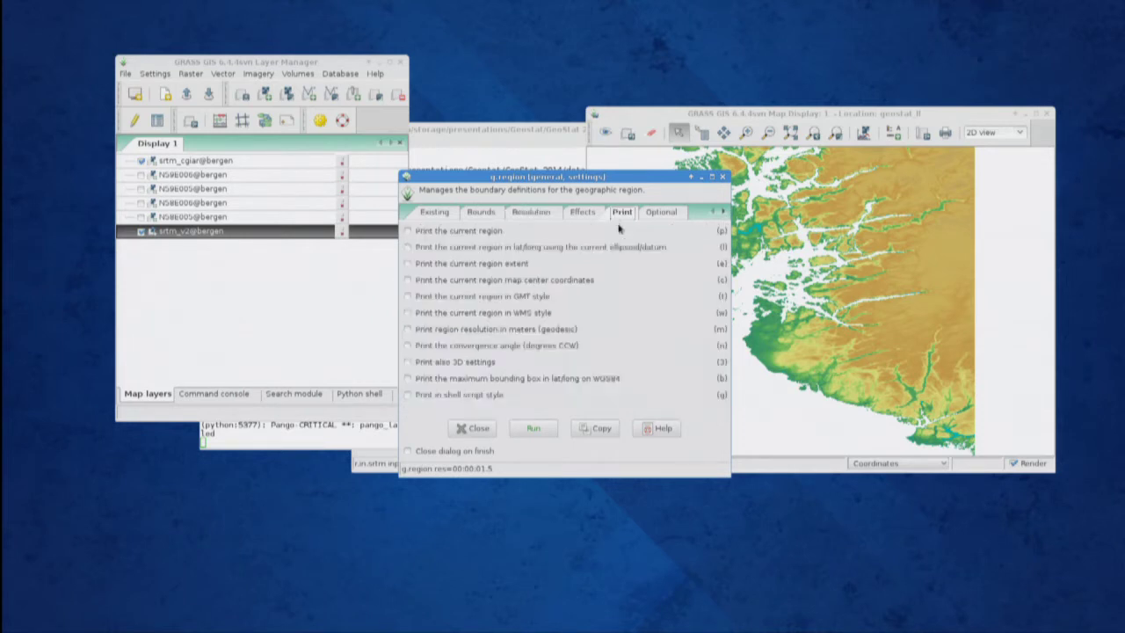
left_click(602, 232)
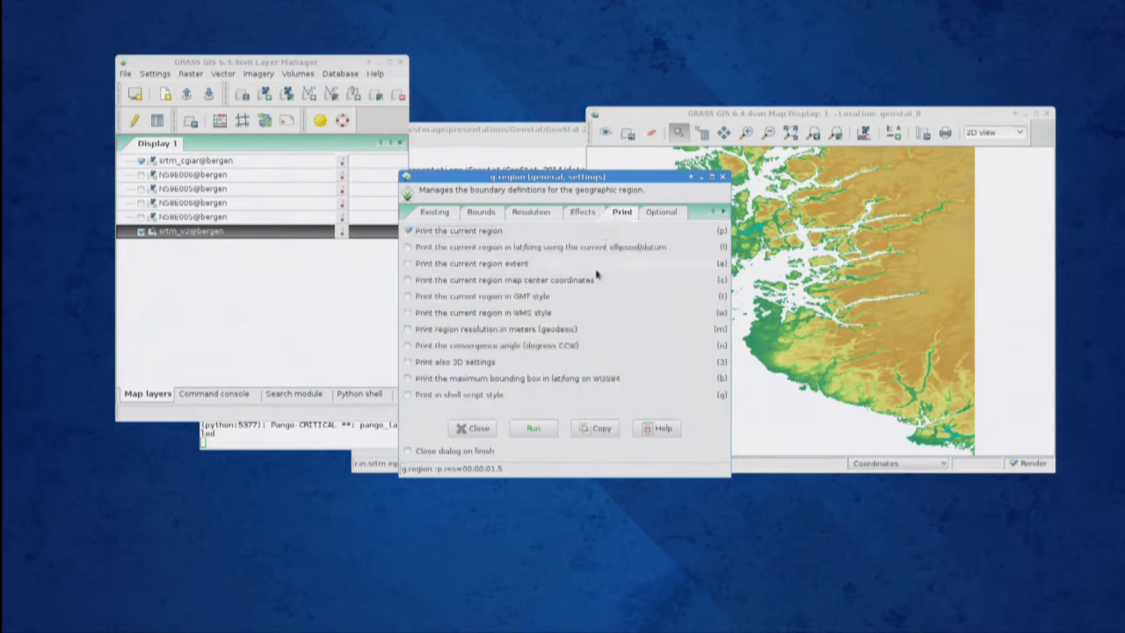
left_click(542, 429)
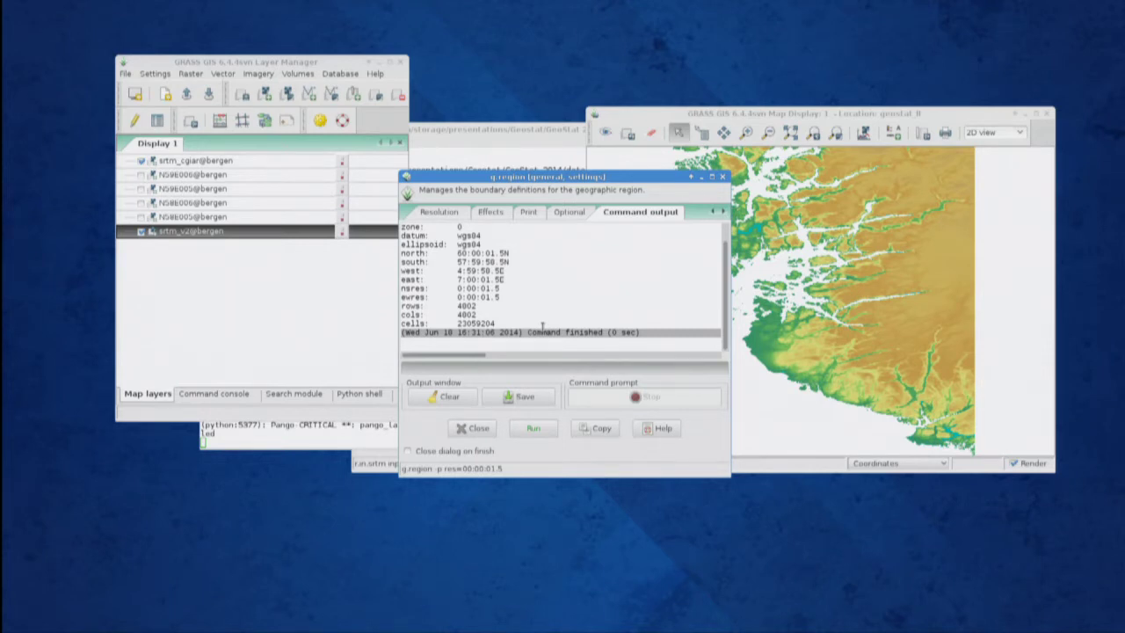
Check the resolution entry in g.region and return to the command output to examine the printed region settings
left_click(439, 213)
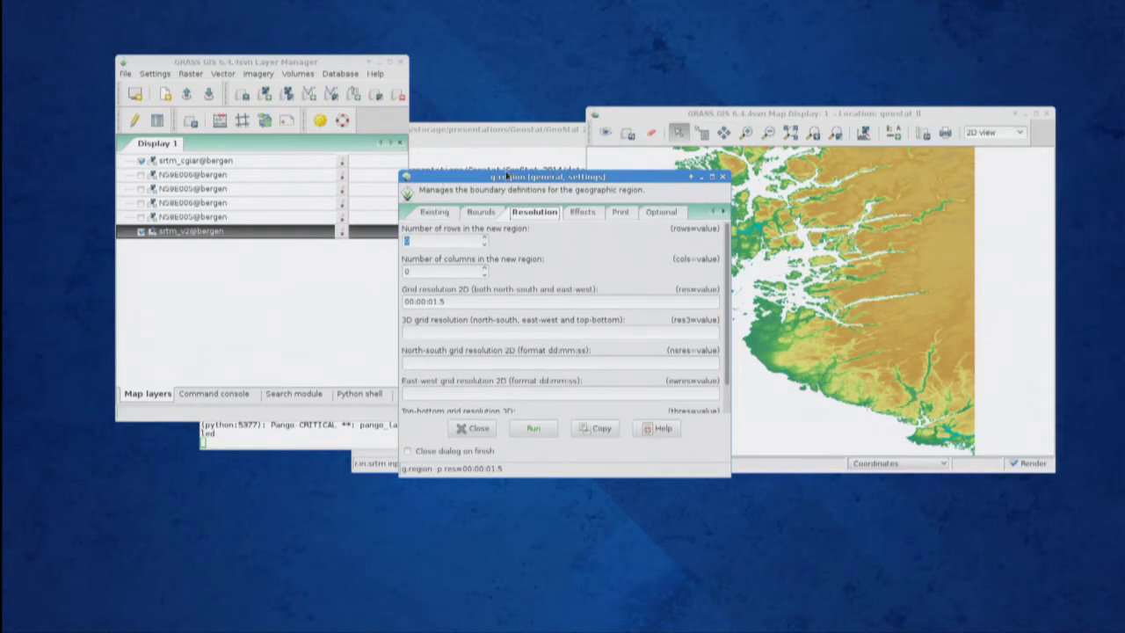
left_click(671, 214)
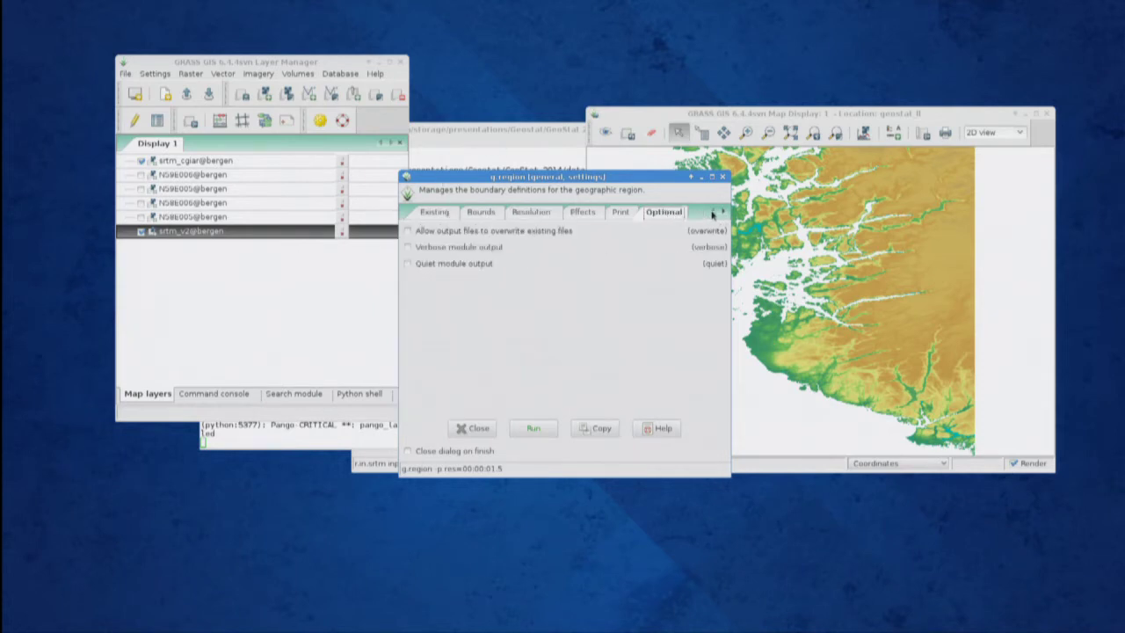
left_click(723, 213)
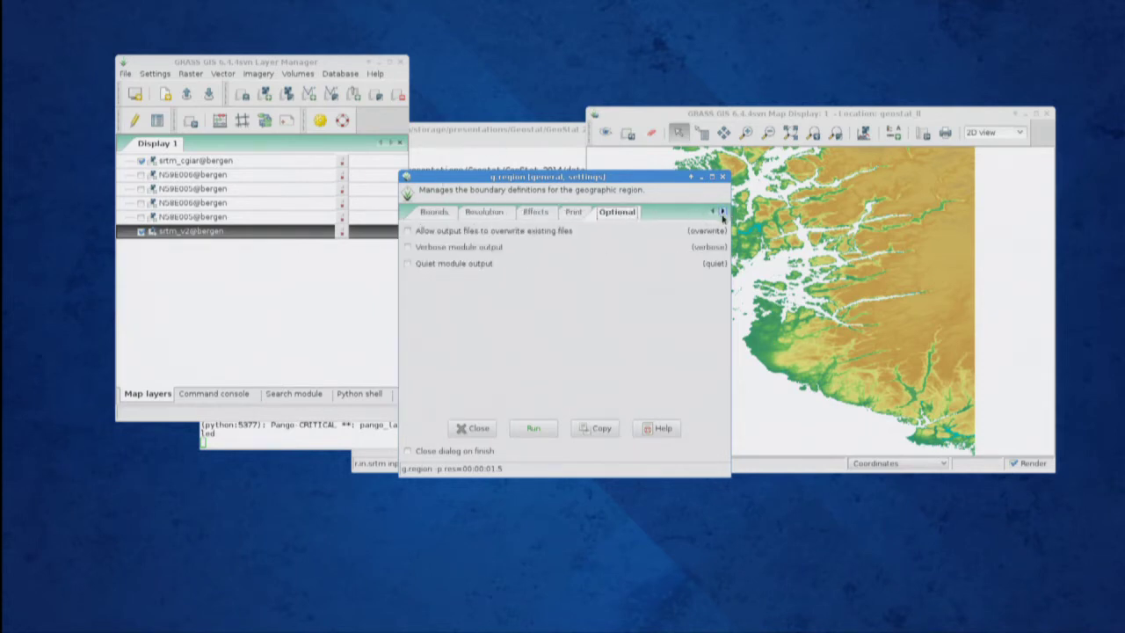
left_click(722, 213)
left_click(637, 212)
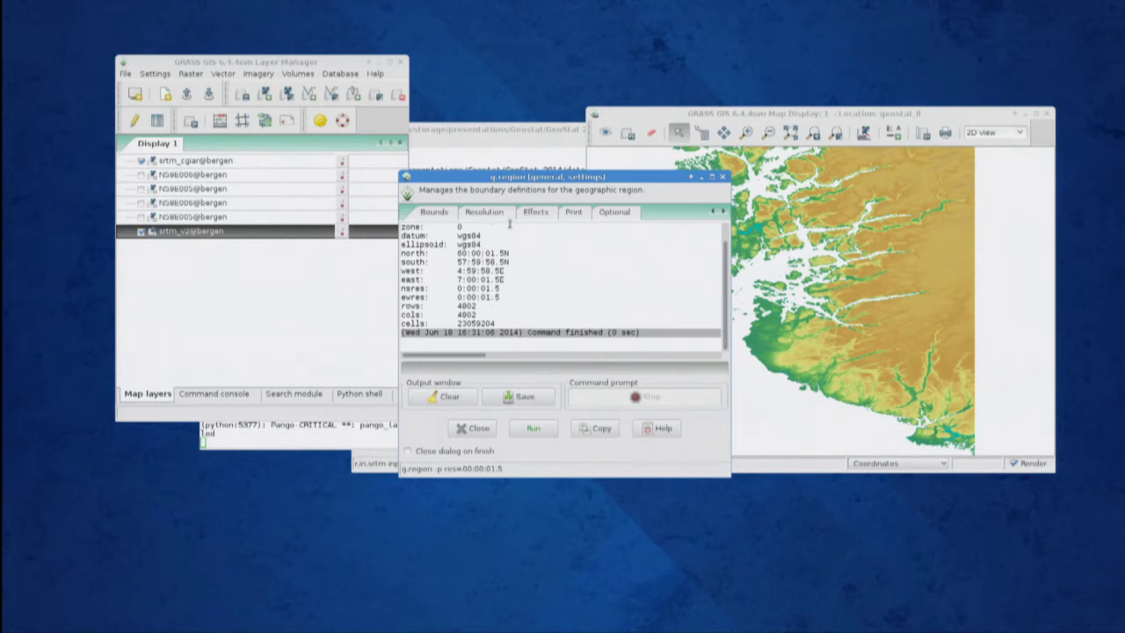
Rerun g.region with printing of the current region enabled and examine the printed bounds and resolution
scroll(565, 260, "up", 1)
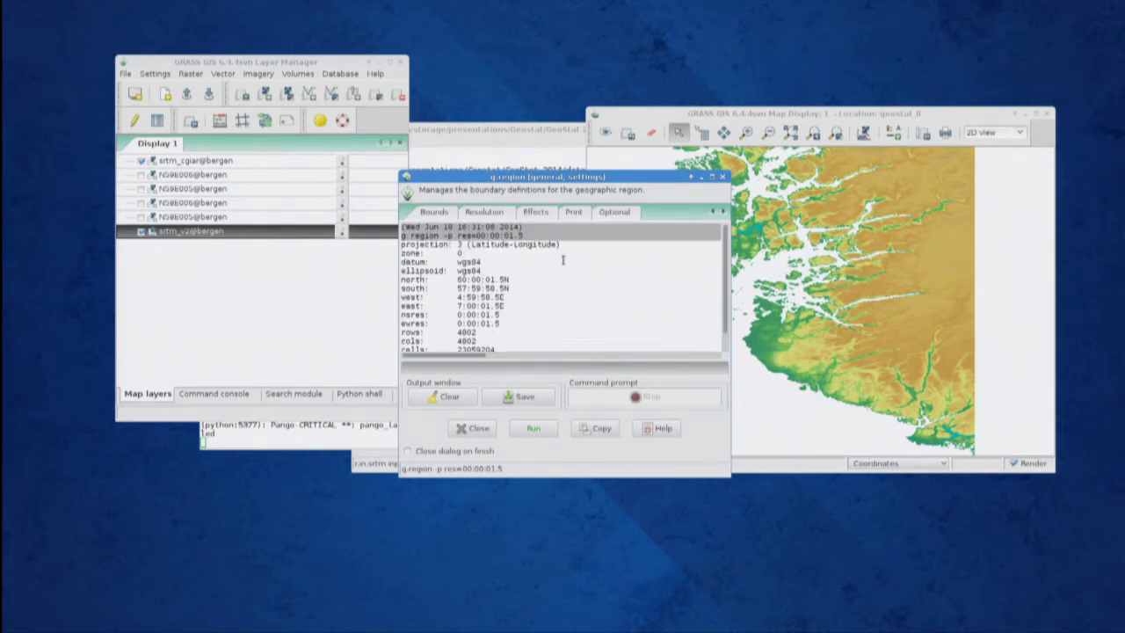
left_click(572, 213)
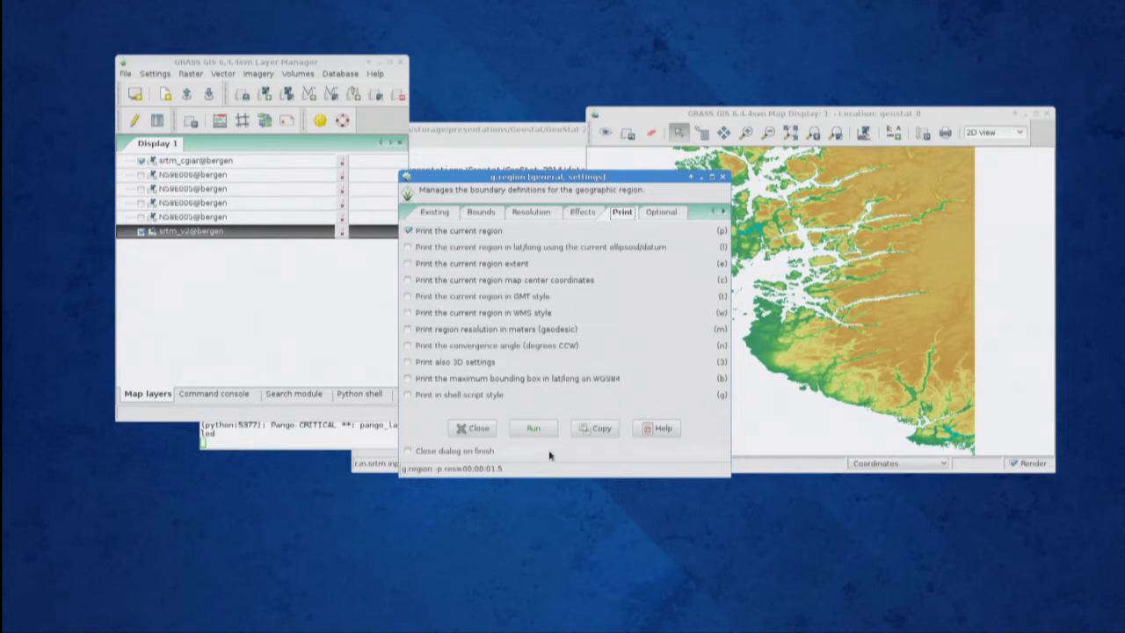
left_click(532, 428)
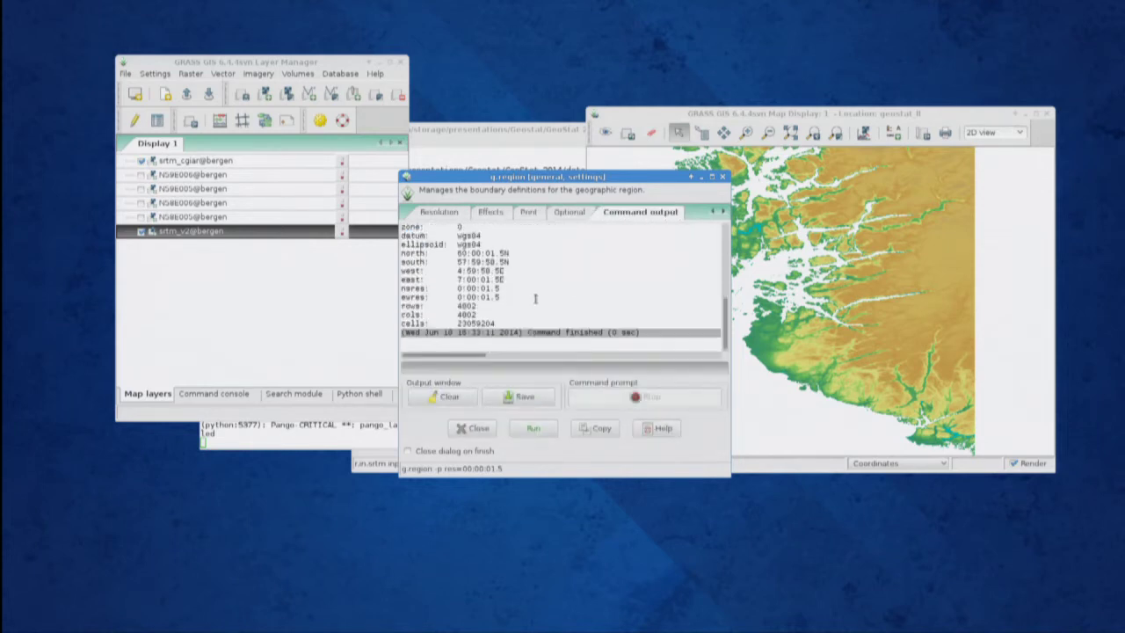
scroll(534, 309, "up", 1)
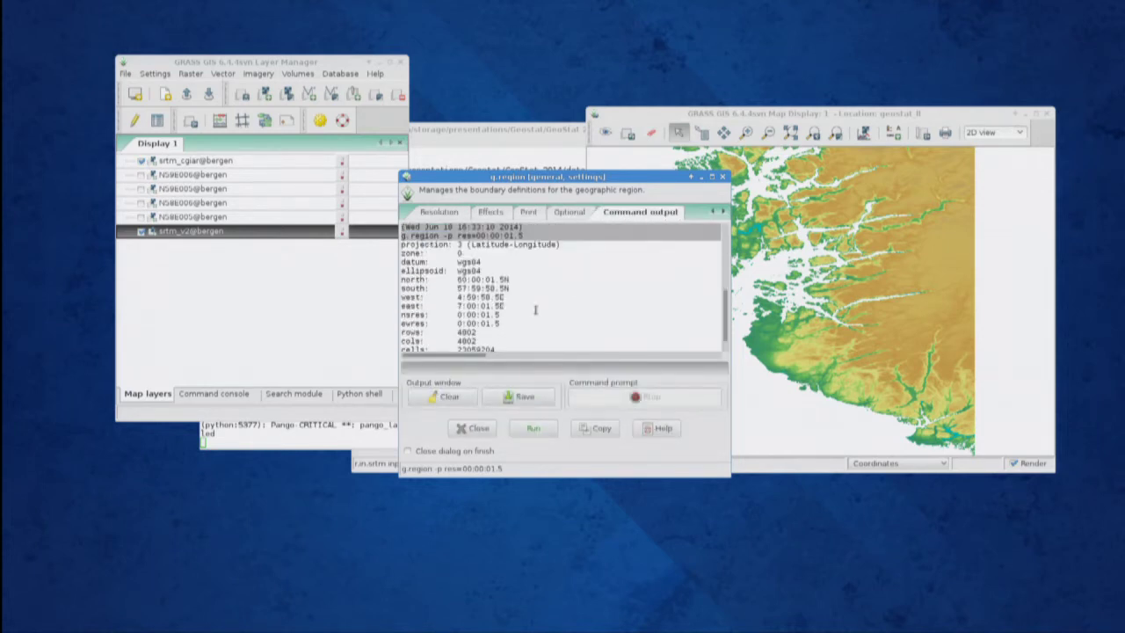
scroll(534, 309, "down", 1)
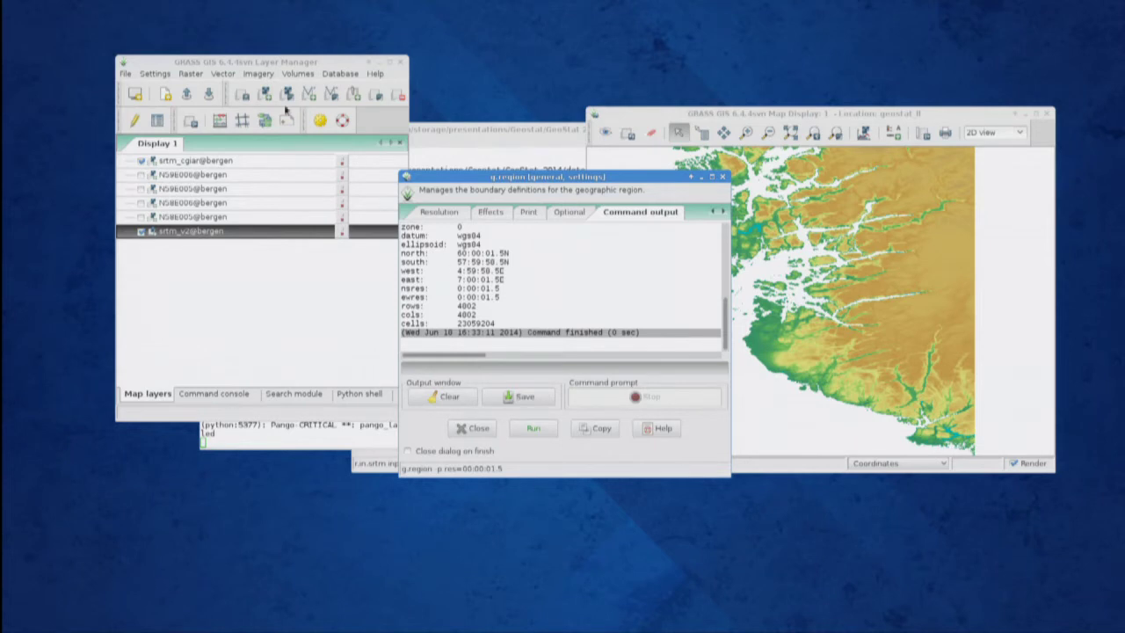
Open the raster map calculator (r.mapcalc) and name the new raster map srtm_diff
left_click(188, 76)
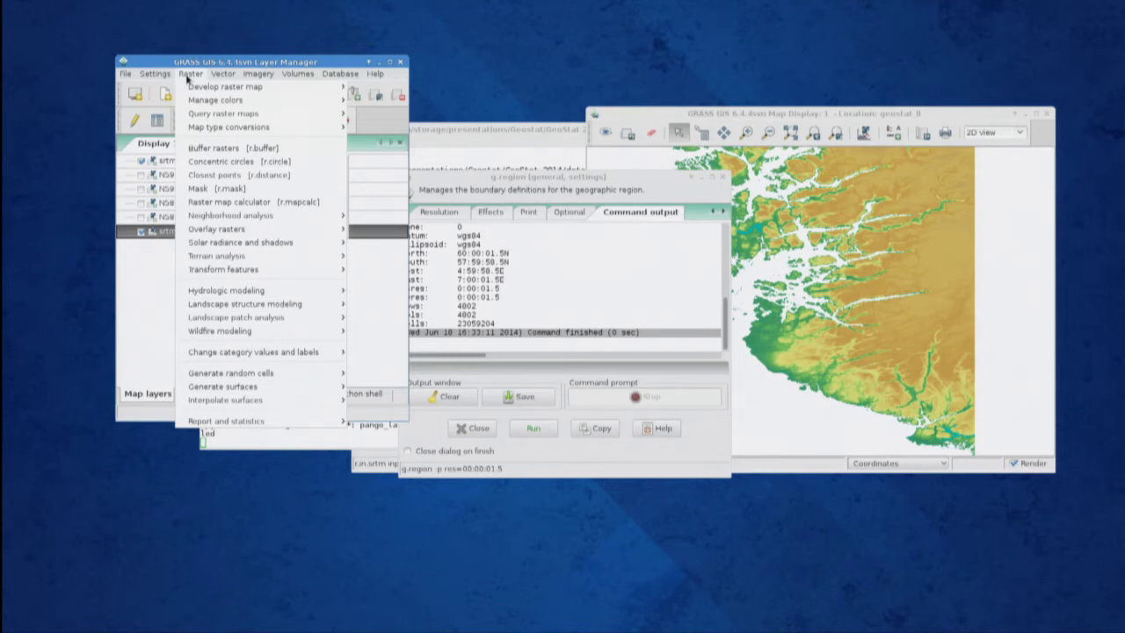
left_click(255, 202)
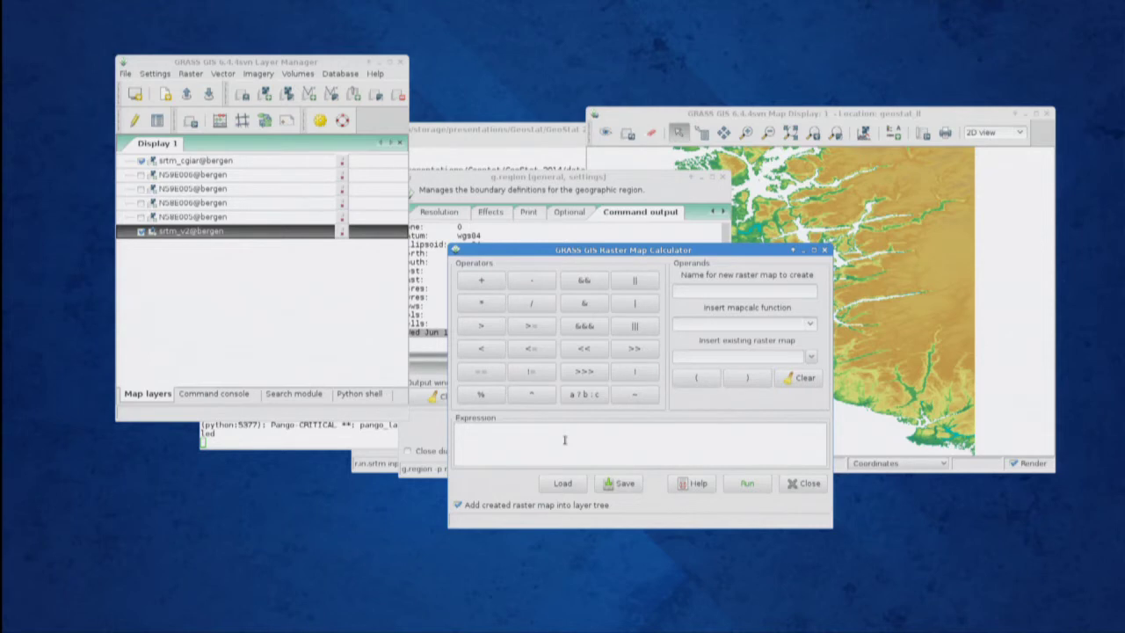
left_click(701, 292)
type("srtm_")
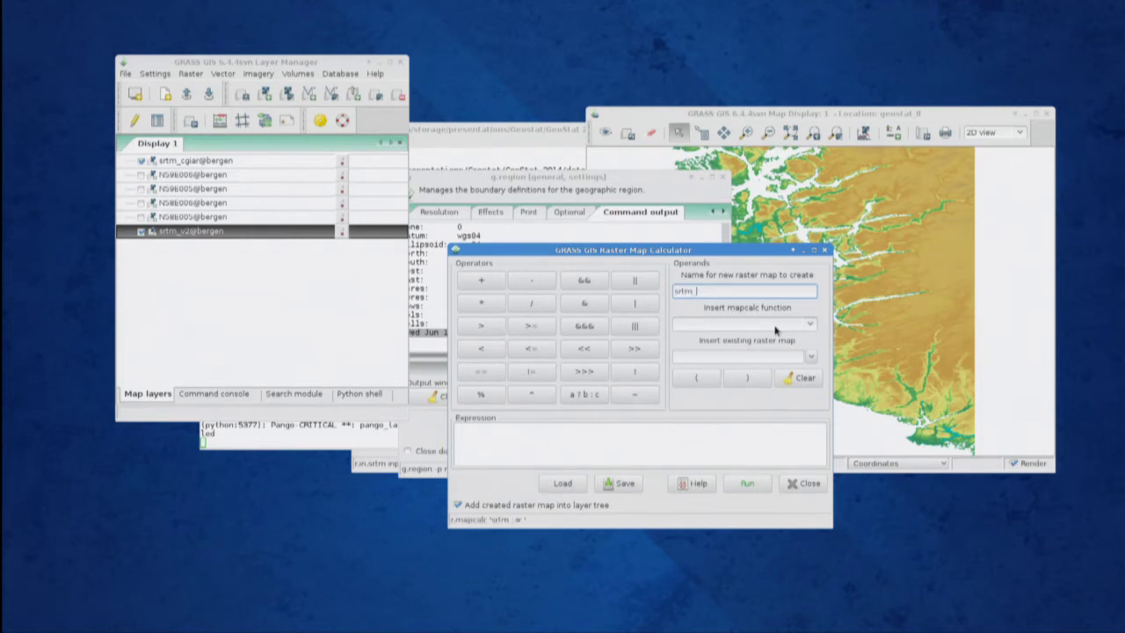
type("diff")
Build the expression srtm_v2@bergen - srtm_cgiar@bergen from the existing raster maps and run the calculation
left_click(632, 443)
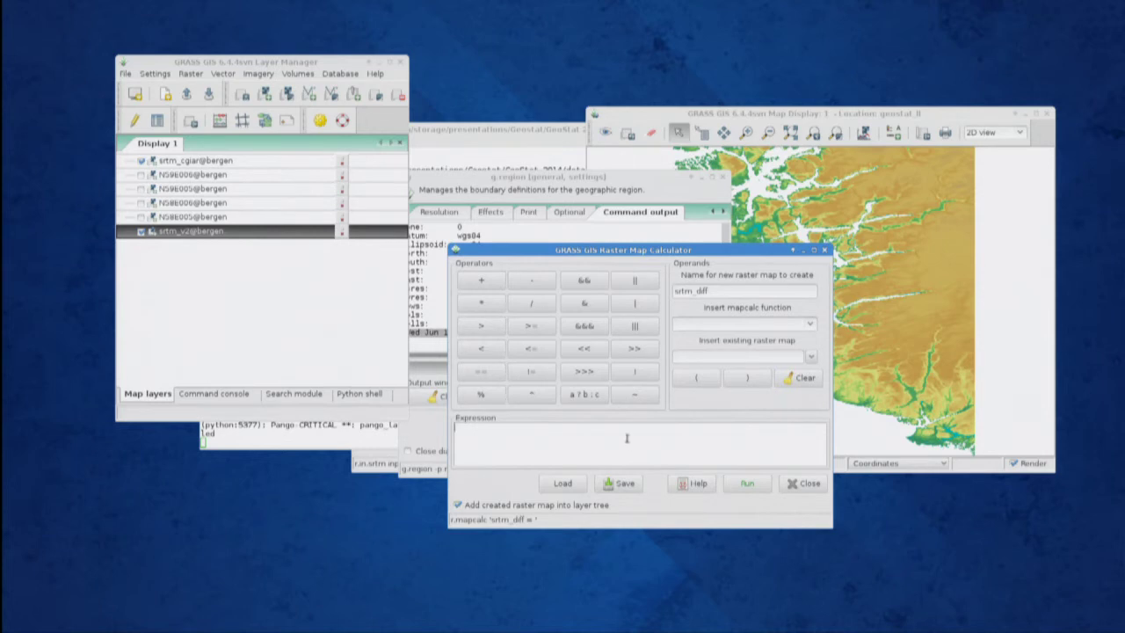
left_click(812, 359)
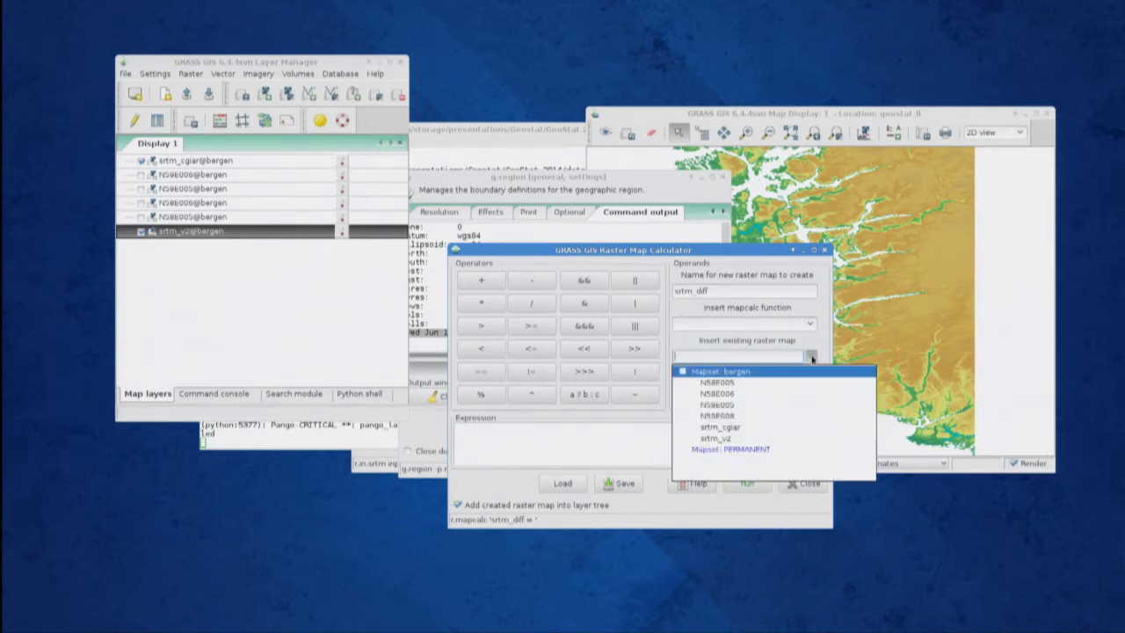
left_click(712, 438)
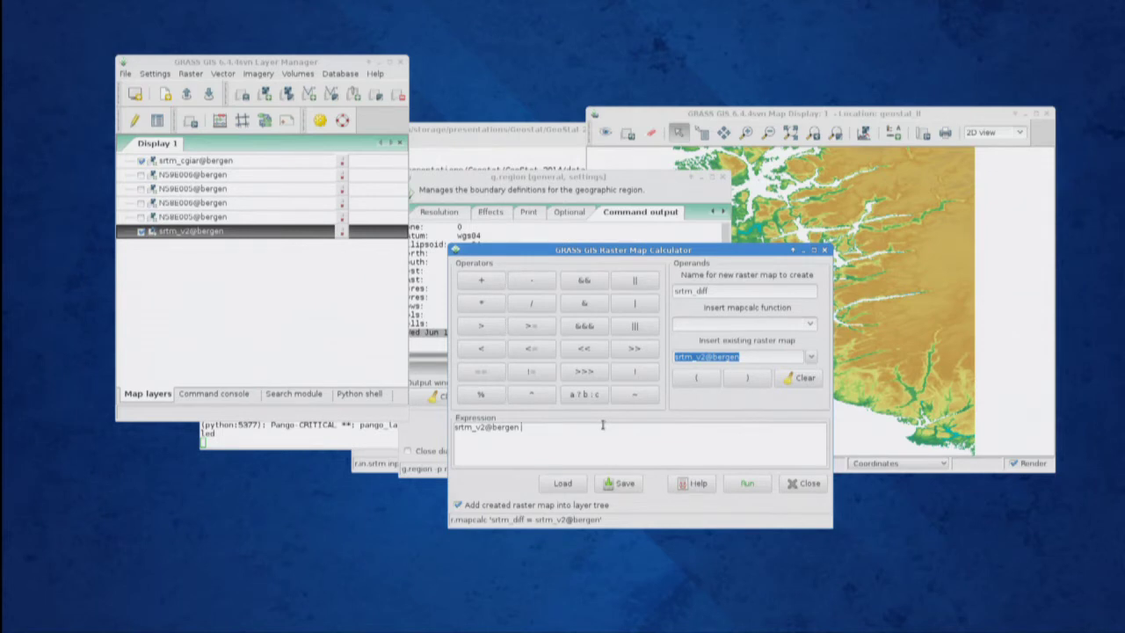
type("-")
left_click(809, 359)
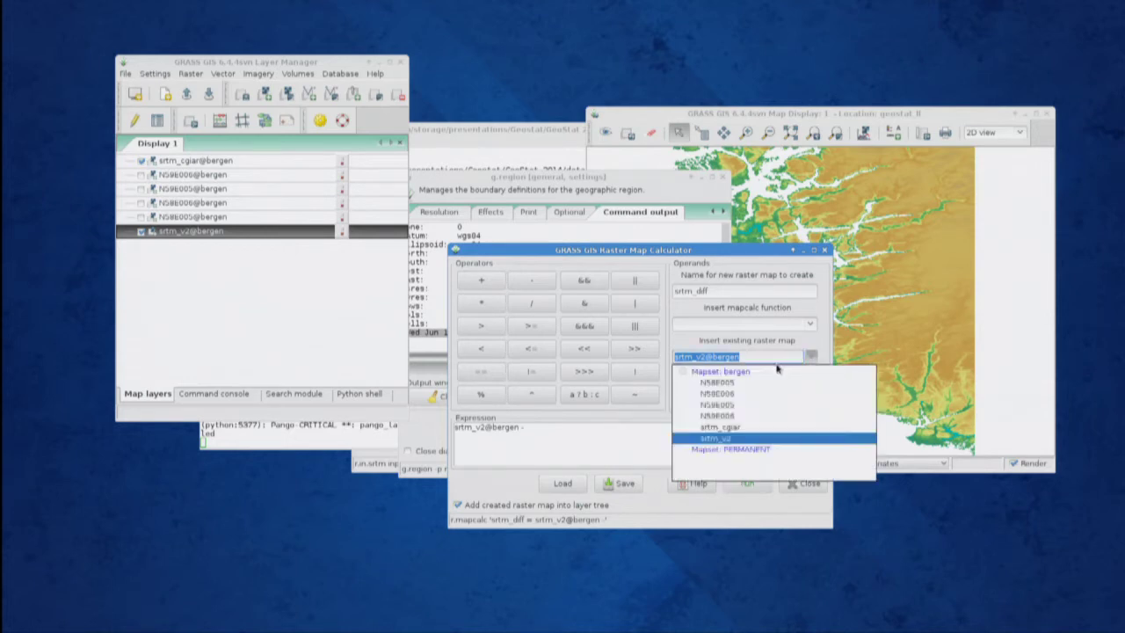
left_click(732, 428)
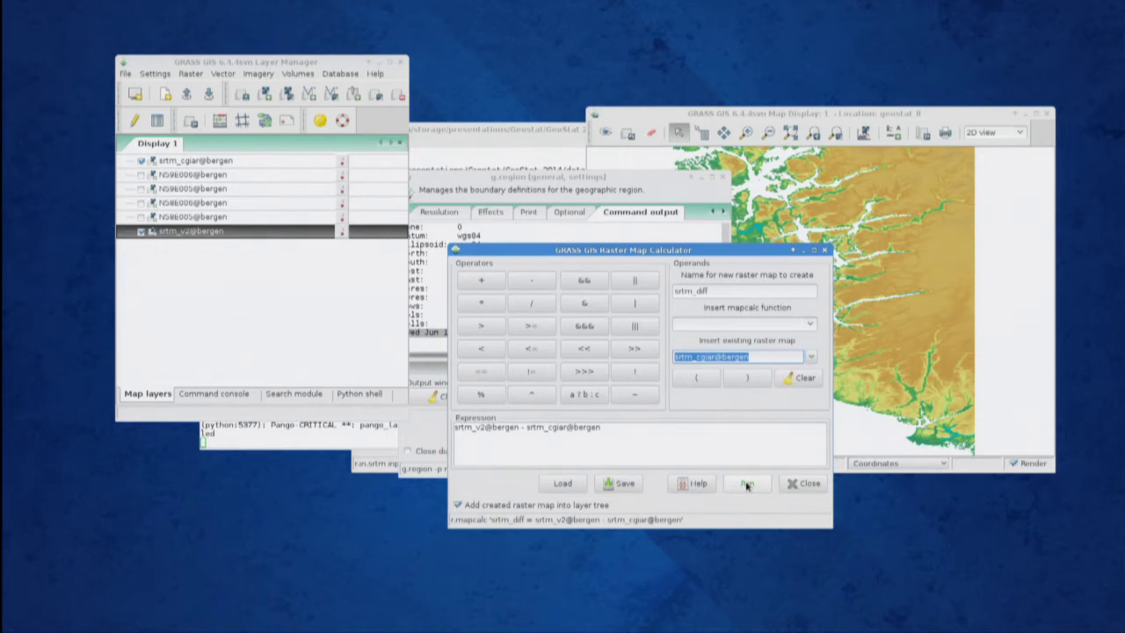
left_click(748, 485)
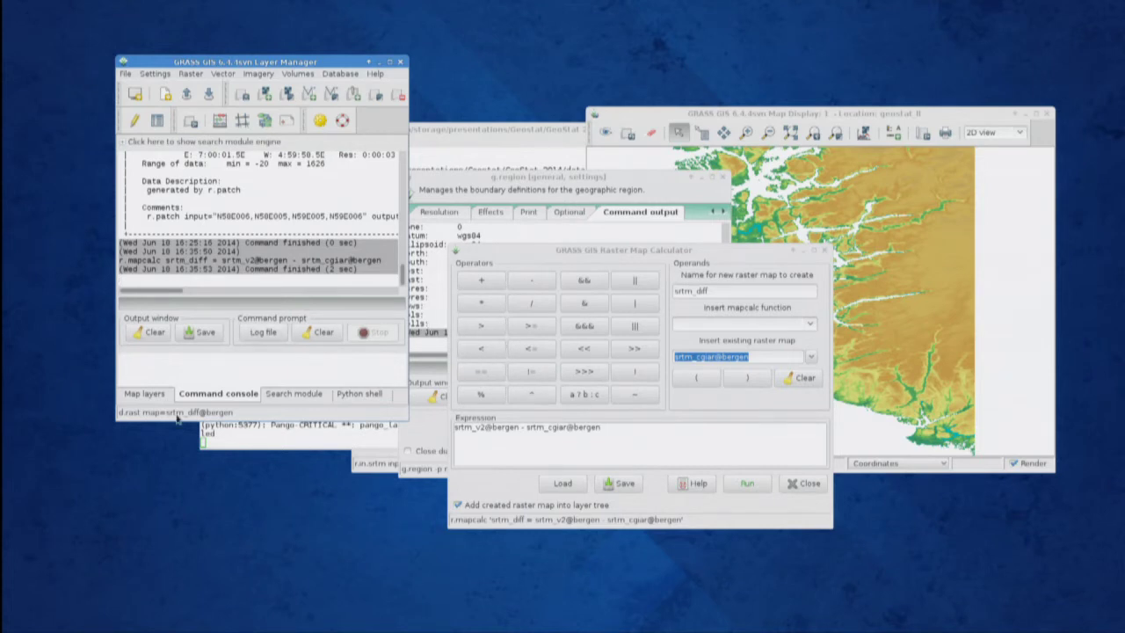
Return to the map layers, hide srtm_cgiar and srtm_v2, and view srtm_diff alone in the map display
left_click(146, 394)
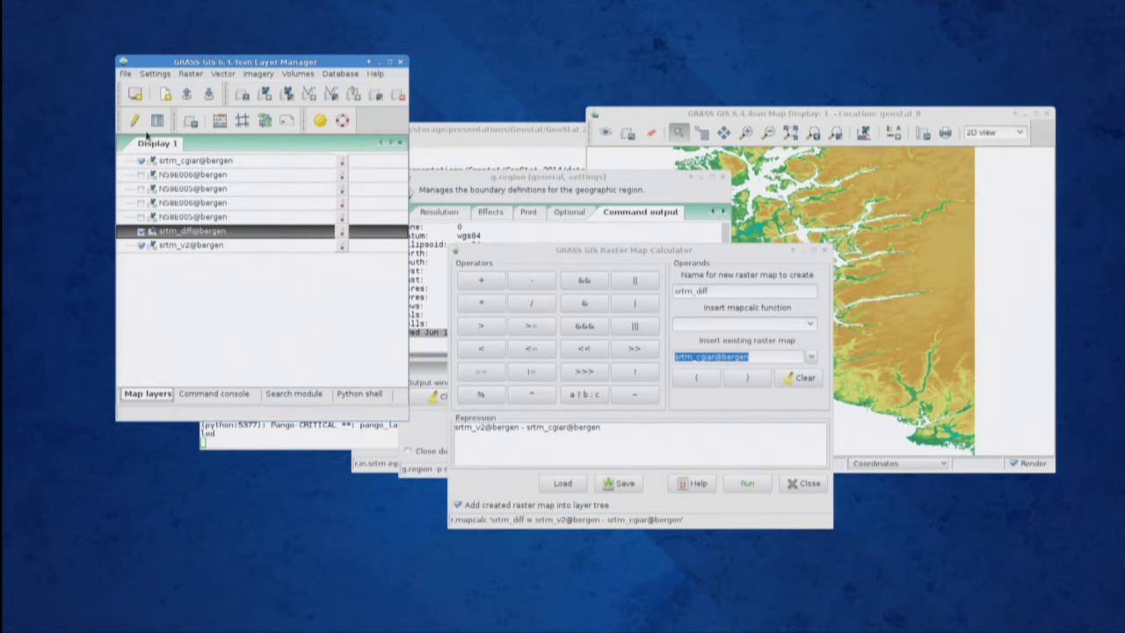
left_click(141, 161)
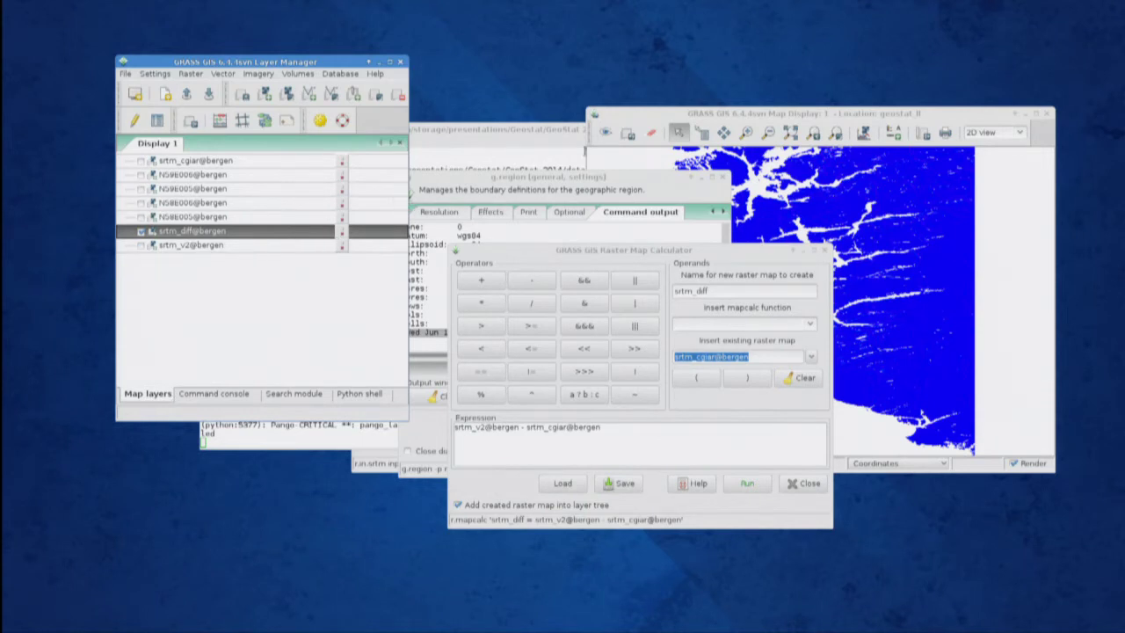
left_click(657, 113)
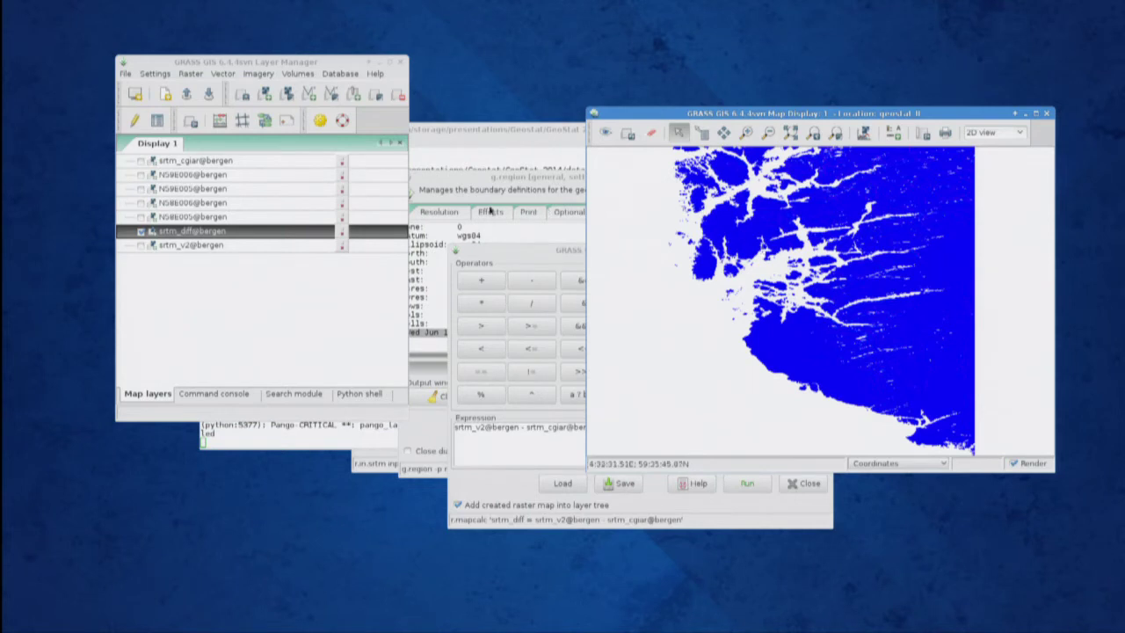
Set the color table of srtm_diff to differences with r.colors and view the recolored map
right_click(187, 233)
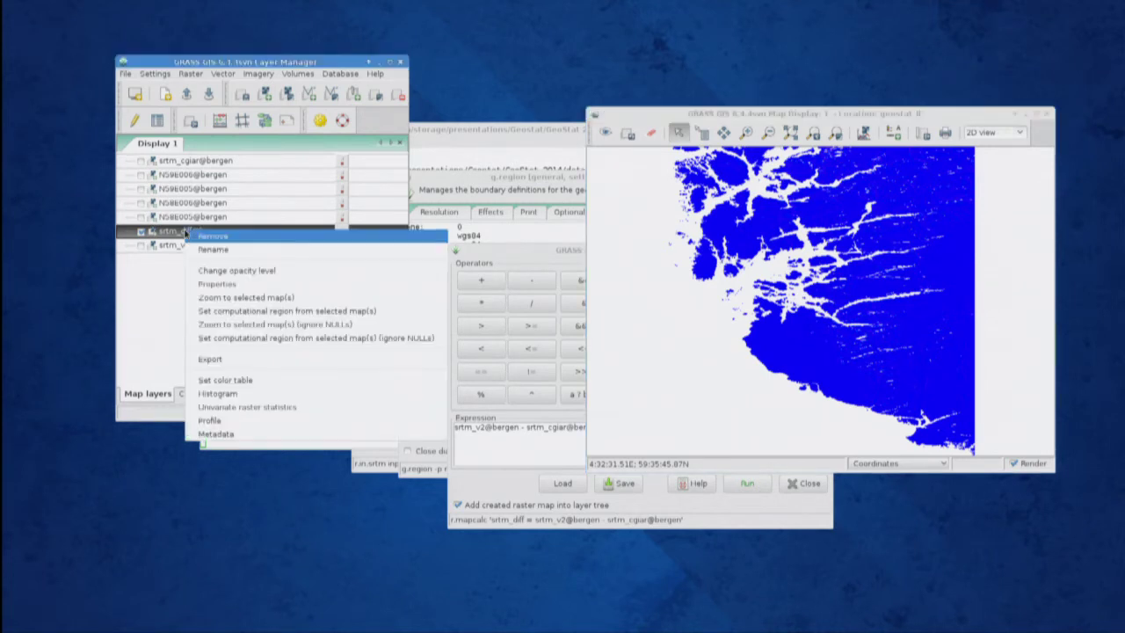
left_click(225, 380)
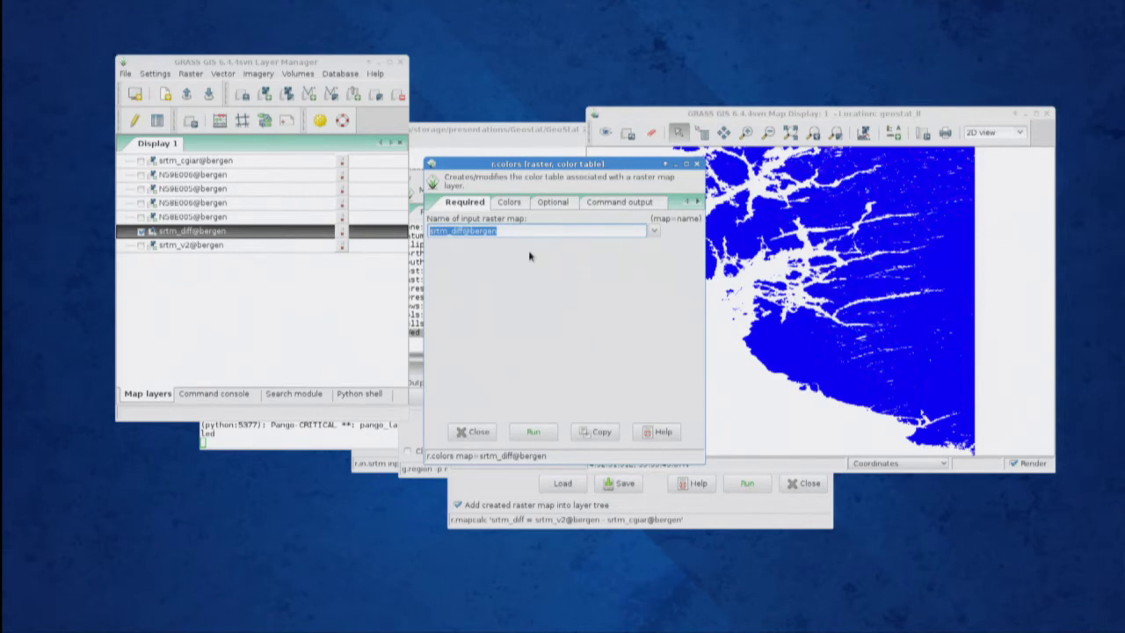
left_click(518, 203)
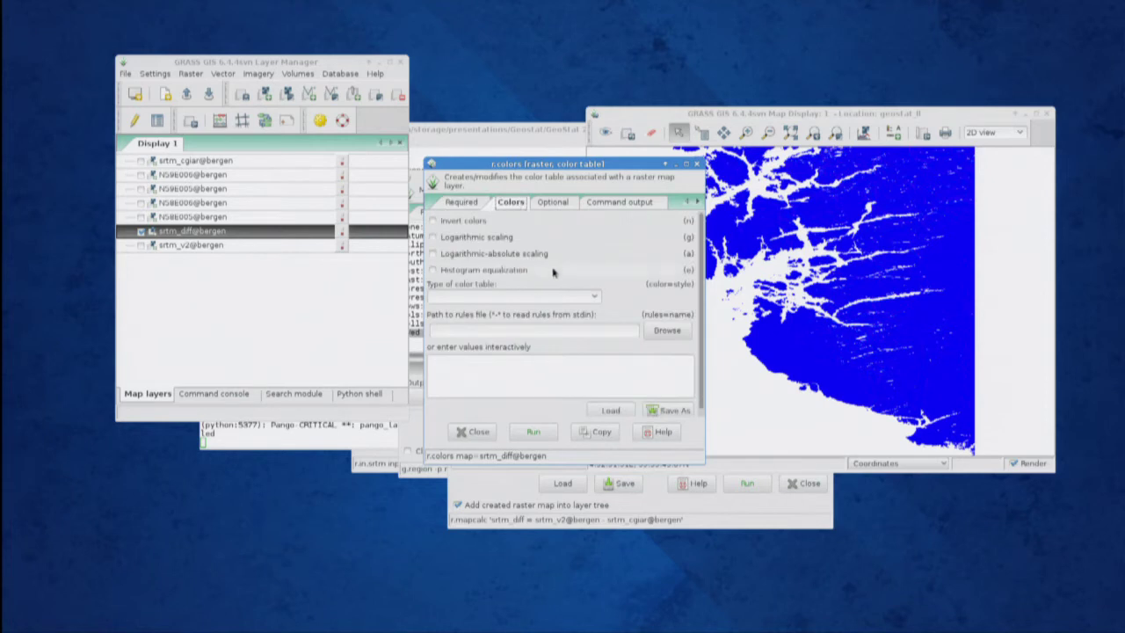
left_click(595, 297)
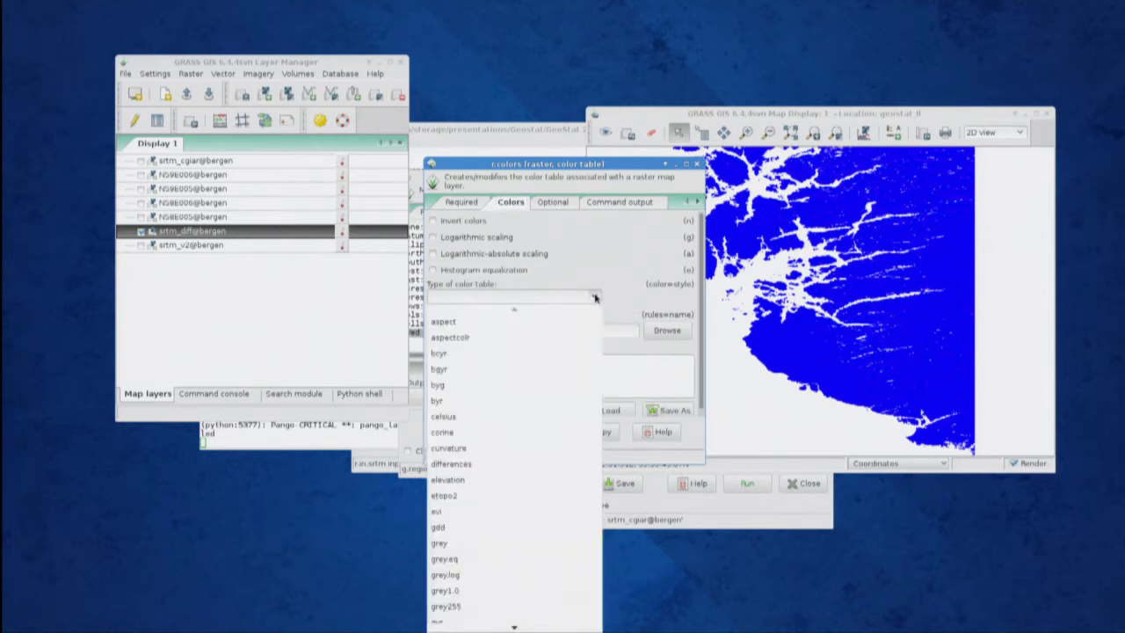
left_click(483, 466)
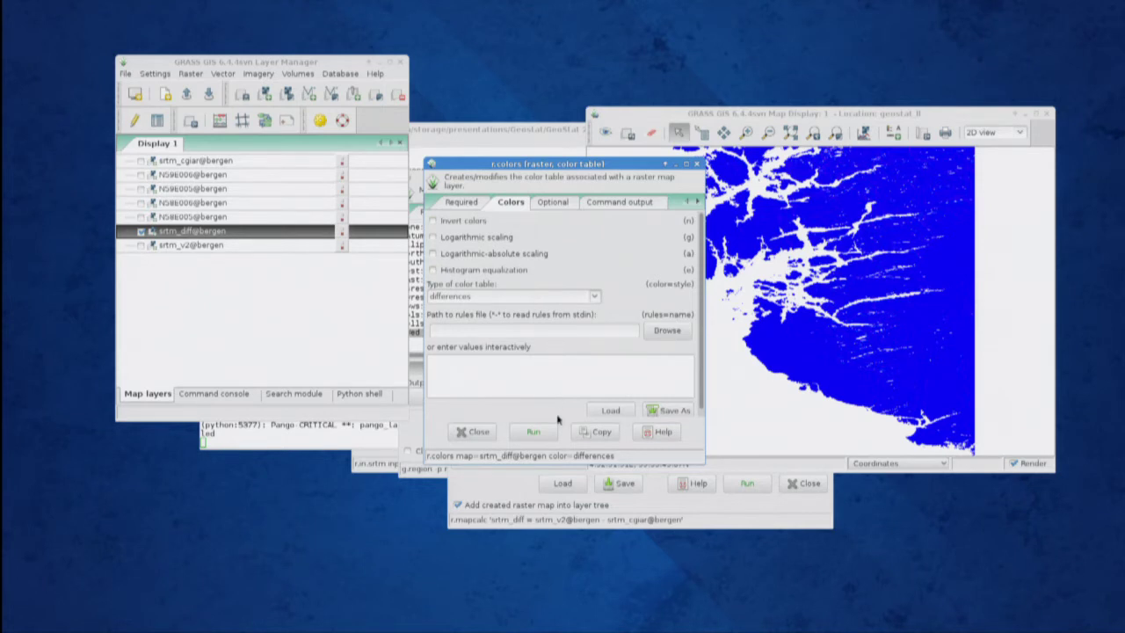
left_click(534, 432)
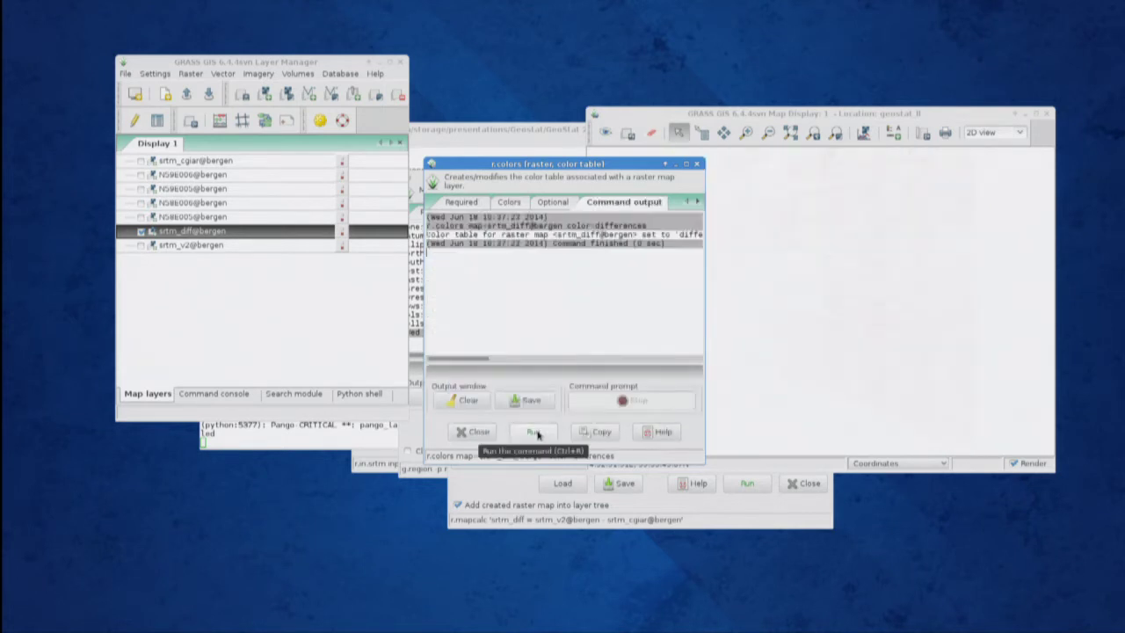
left_click(741, 115)
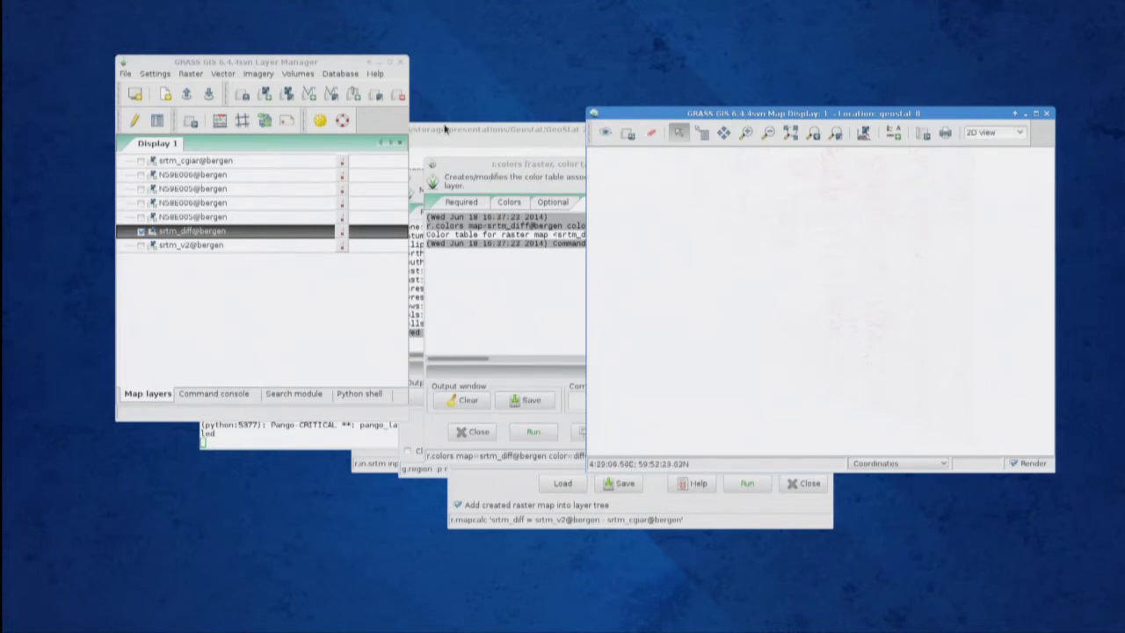
Open the interactive color rules (r.colors) for srtm_diff and move the dialog clear of the layer list
left_click(189, 77)
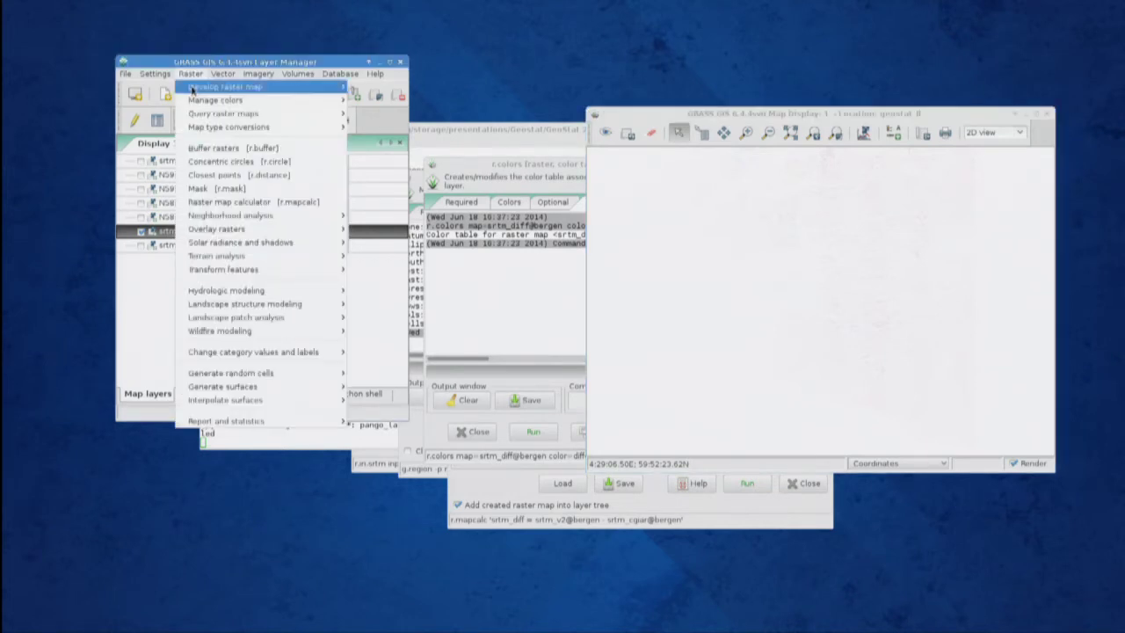
mouse_move(207, 101)
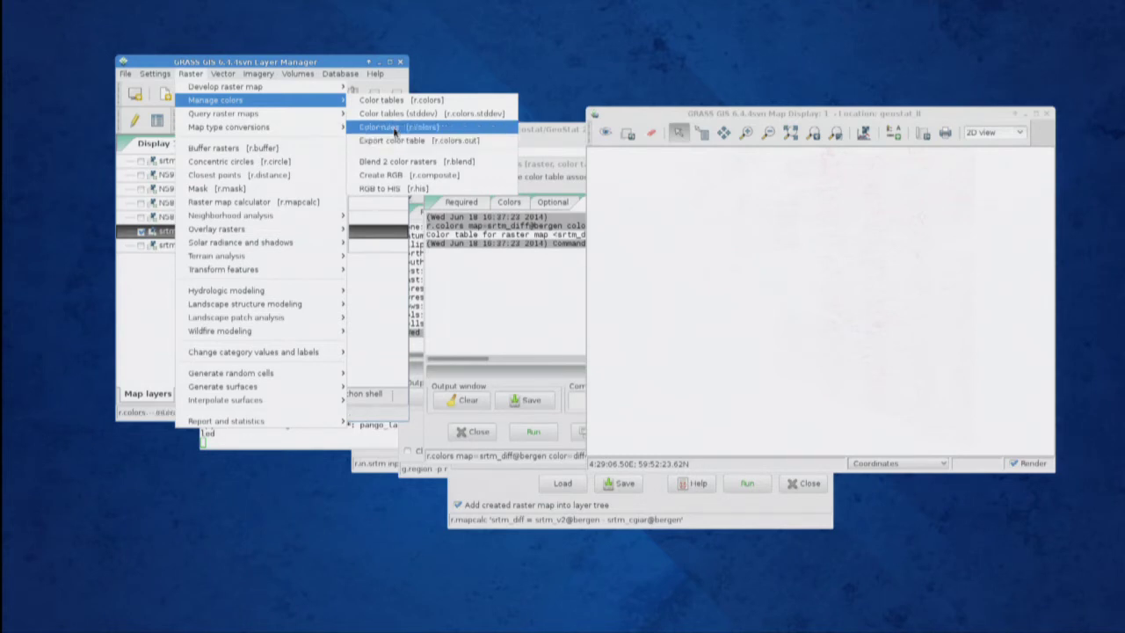
left_click(395, 130)
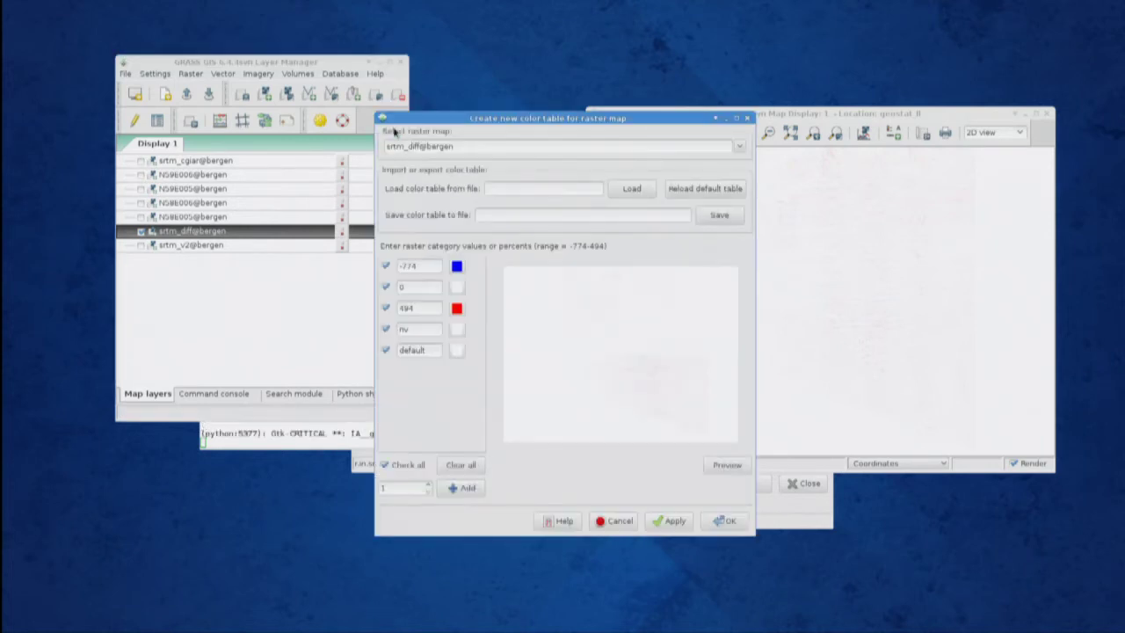
left_click_drag(478, 118, 547, 129)
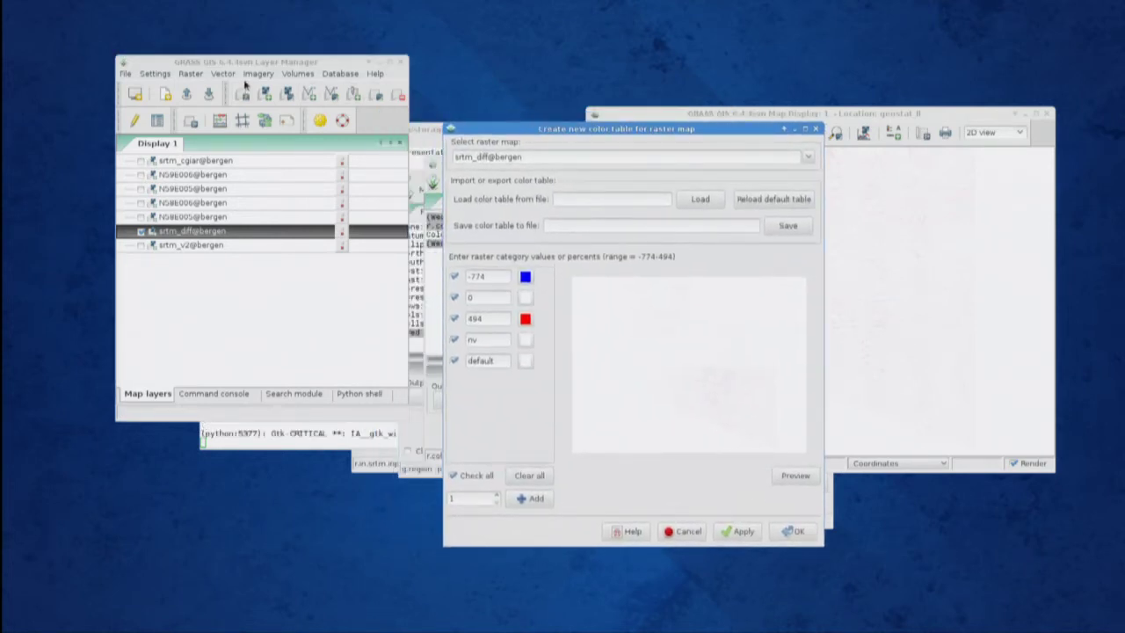
left_click(191, 77)
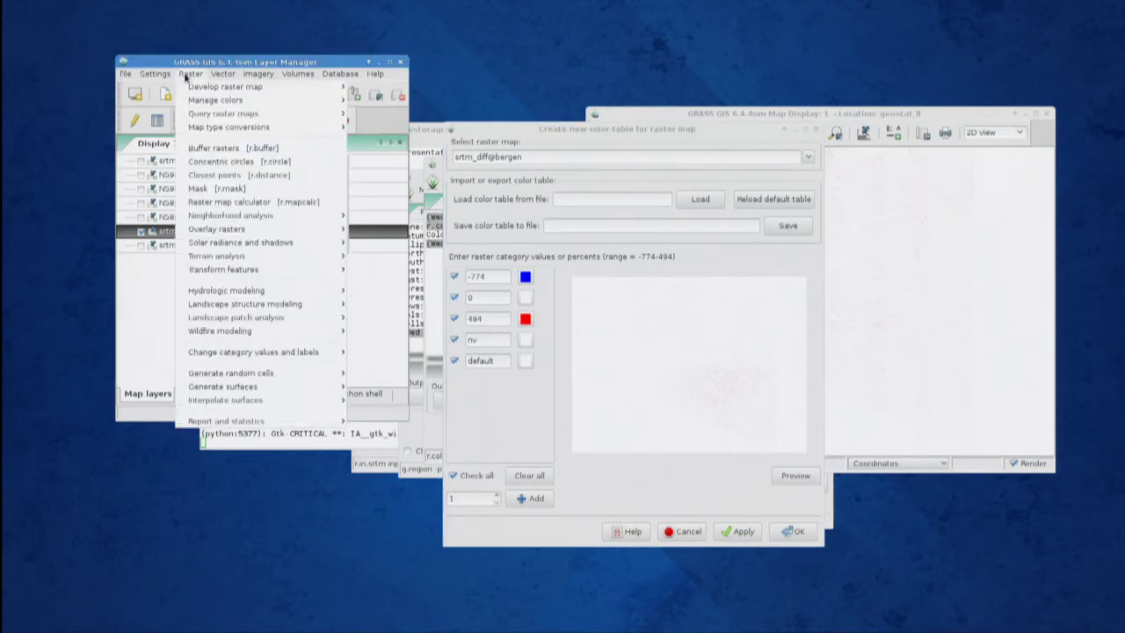
mouse_move(264, 100)
key("Escape")
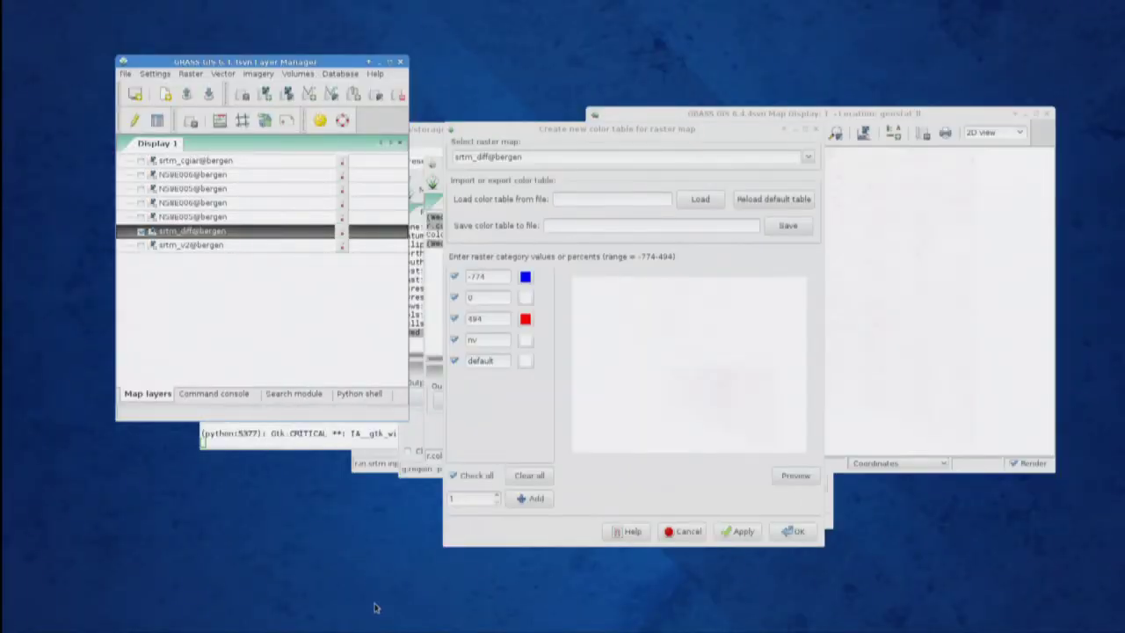
Change the 0 color rule's value to -20 and set its color to blue (#0000FF)
left_click(488, 297)
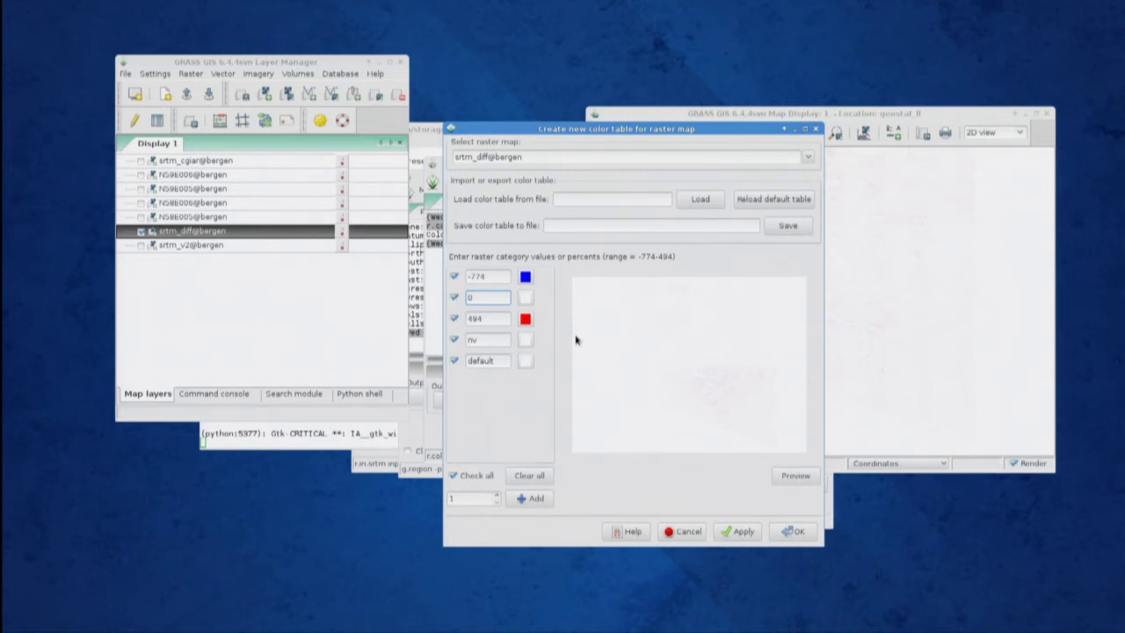
type("-")
key("shift+End")
left_click(525, 300)
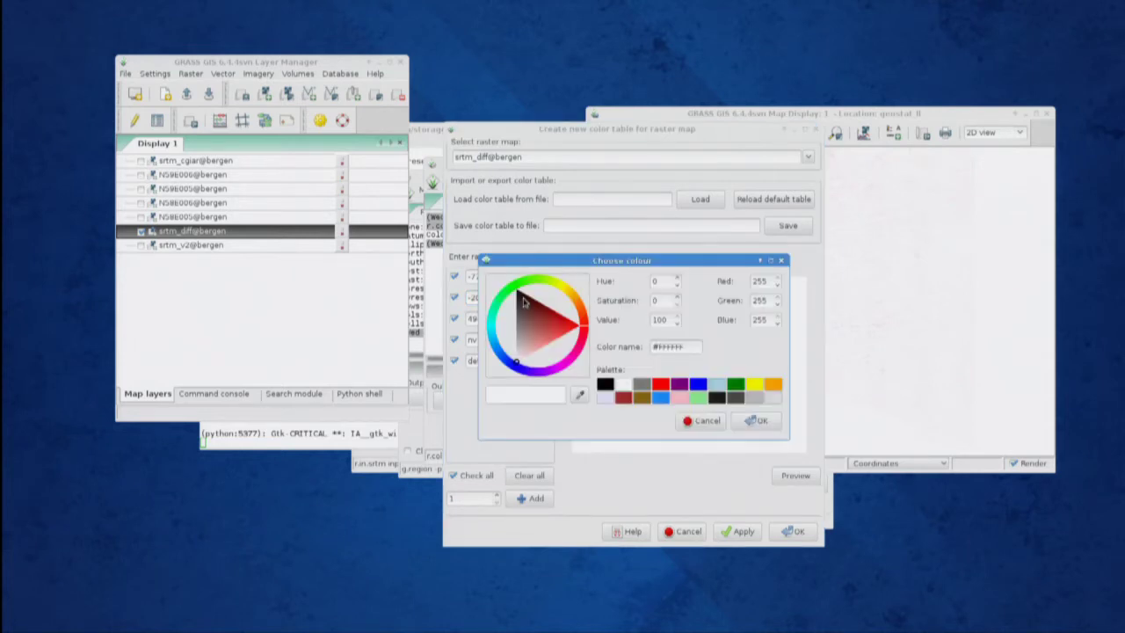
left_click(701, 387)
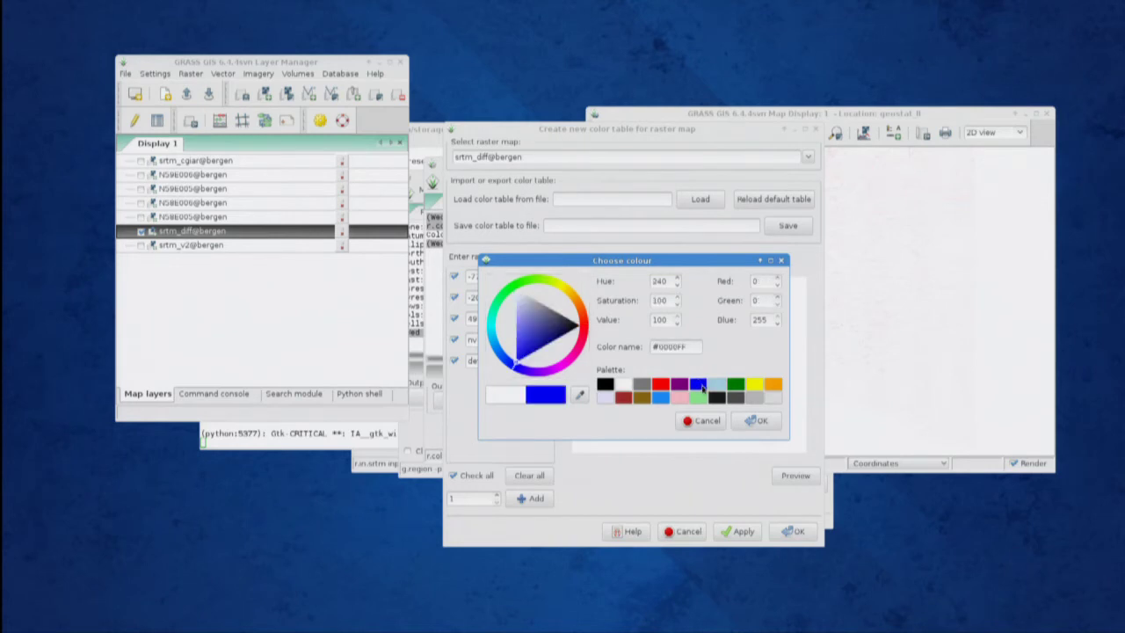
left_click(758, 421)
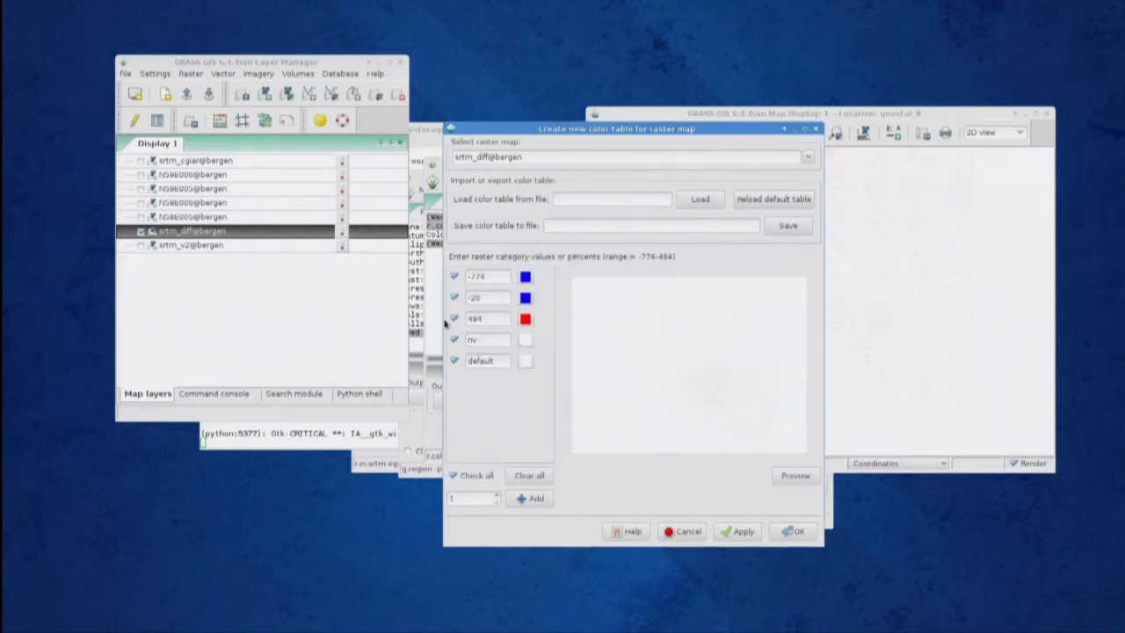
Change the 494 color rule's value to 0 and set its color to white (#FFFFFF)
left_click(506, 318)
left_click_drag(506, 318, 466, 319)
type("0")
left_click(526, 320)
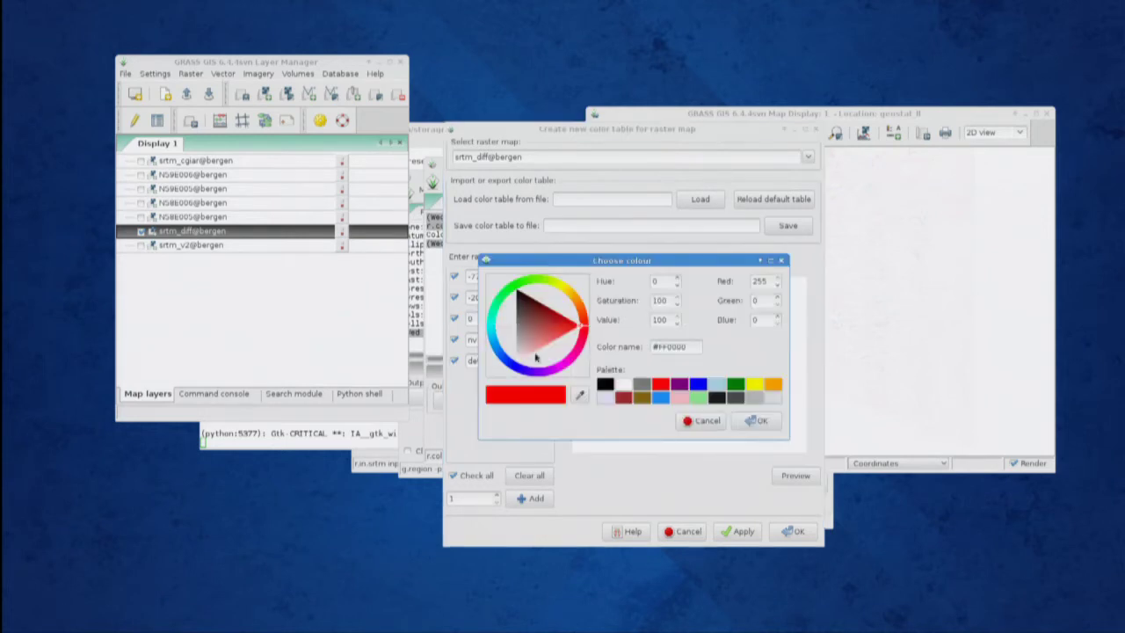
left_click(623, 384)
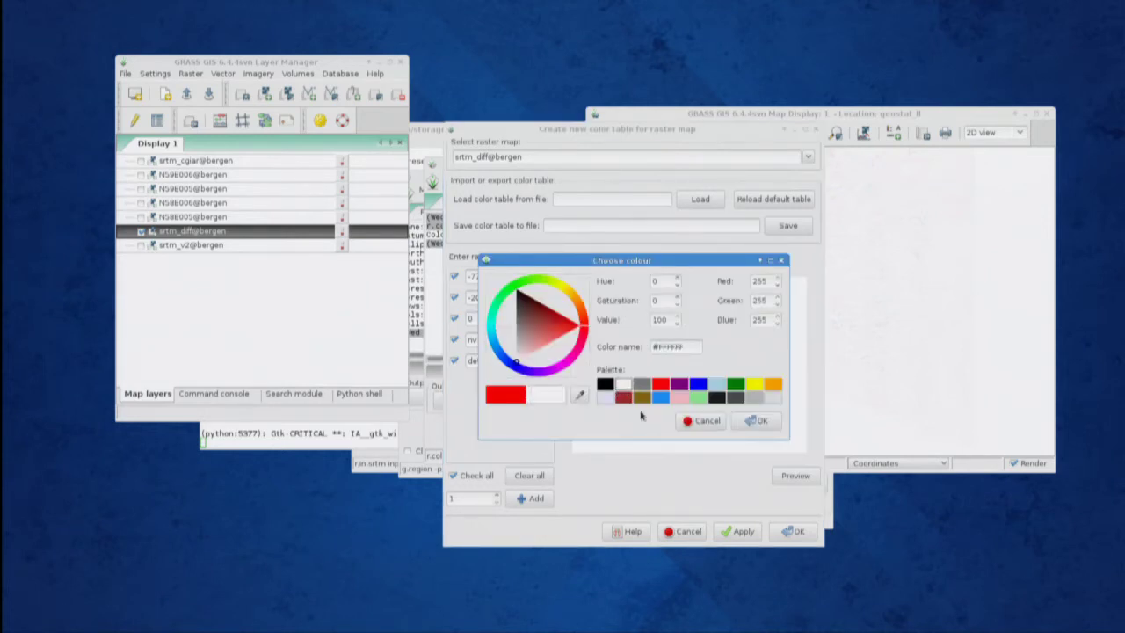
left_click(756, 421)
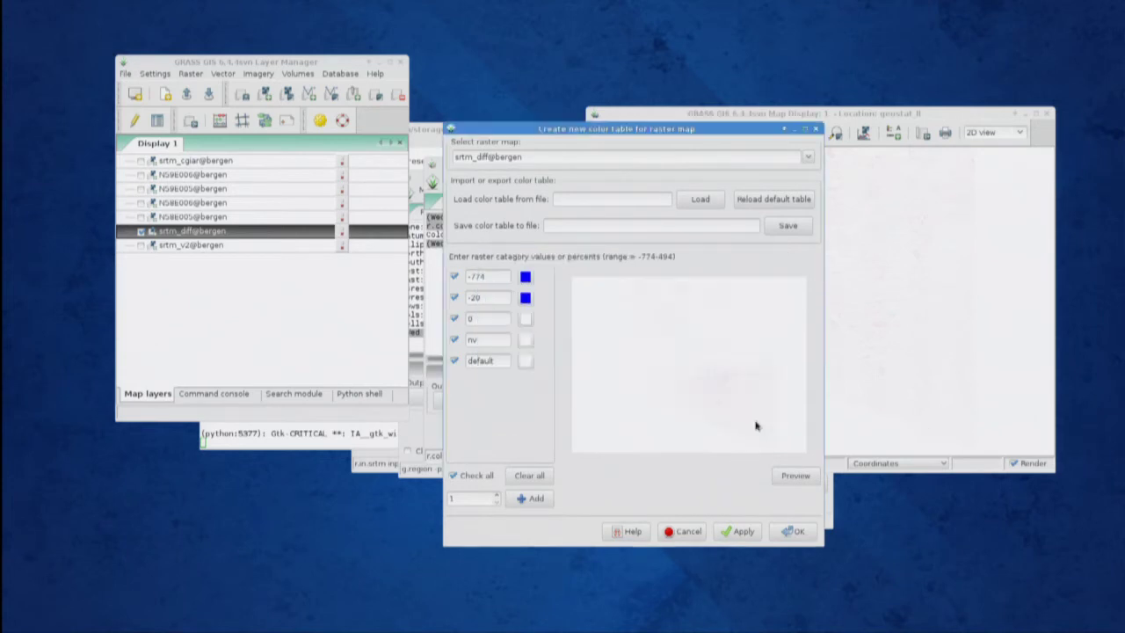
Change the nv color rule's value to 20 and set its color to red (#FF0000)
left_click(507, 339)
key("BackSpace")
key("BackSpace")
type("20")
left_click(528, 341)
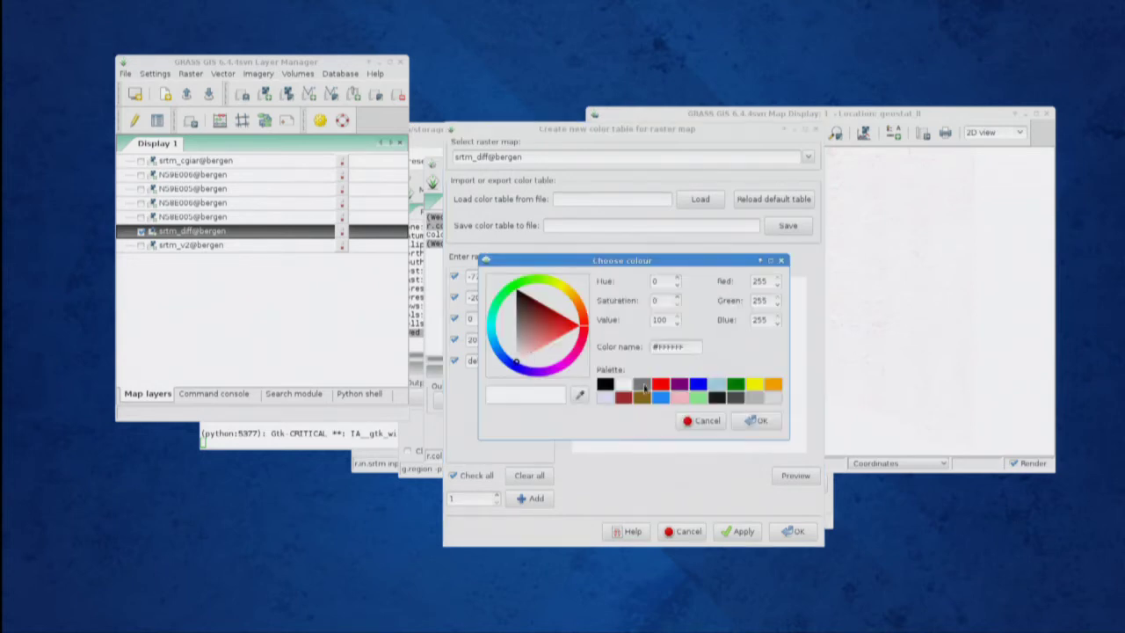
left_click(661, 386)
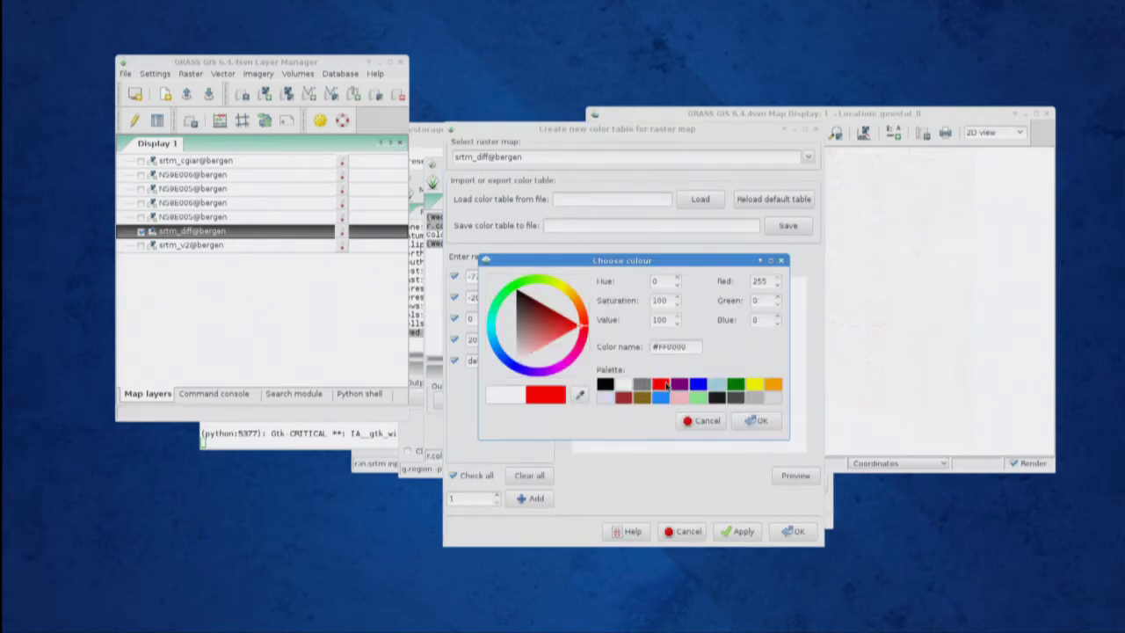
left_click(755, 421)
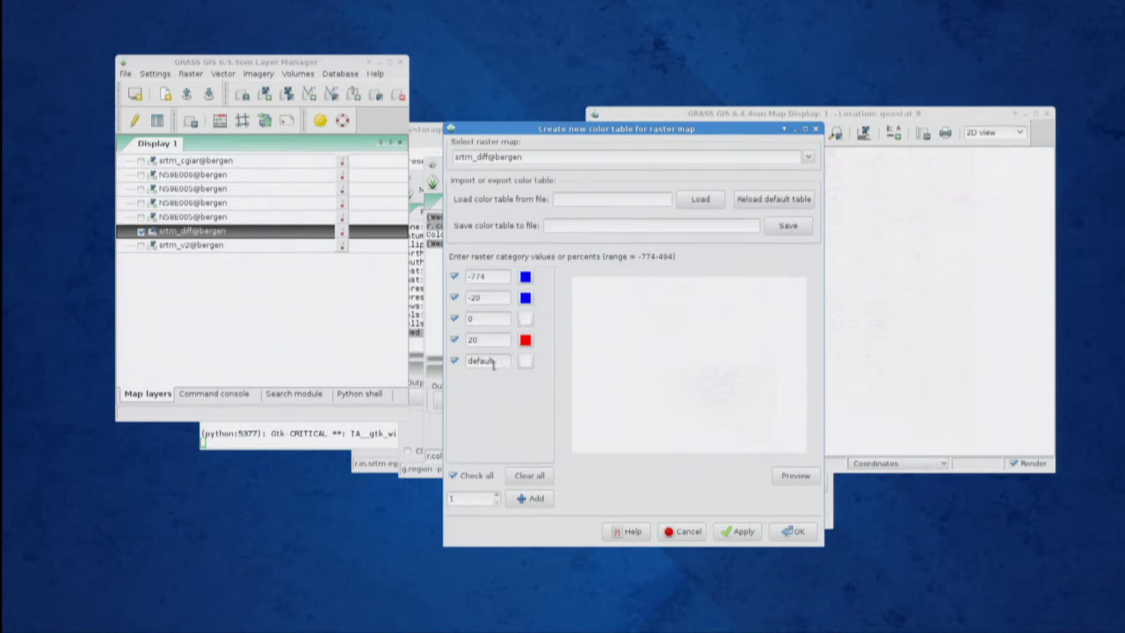
Replace the default color rule's value with 500 and set its color to red
left_click_drag(494, 365, 456, 363)
type("500")
left_click(525, 360)
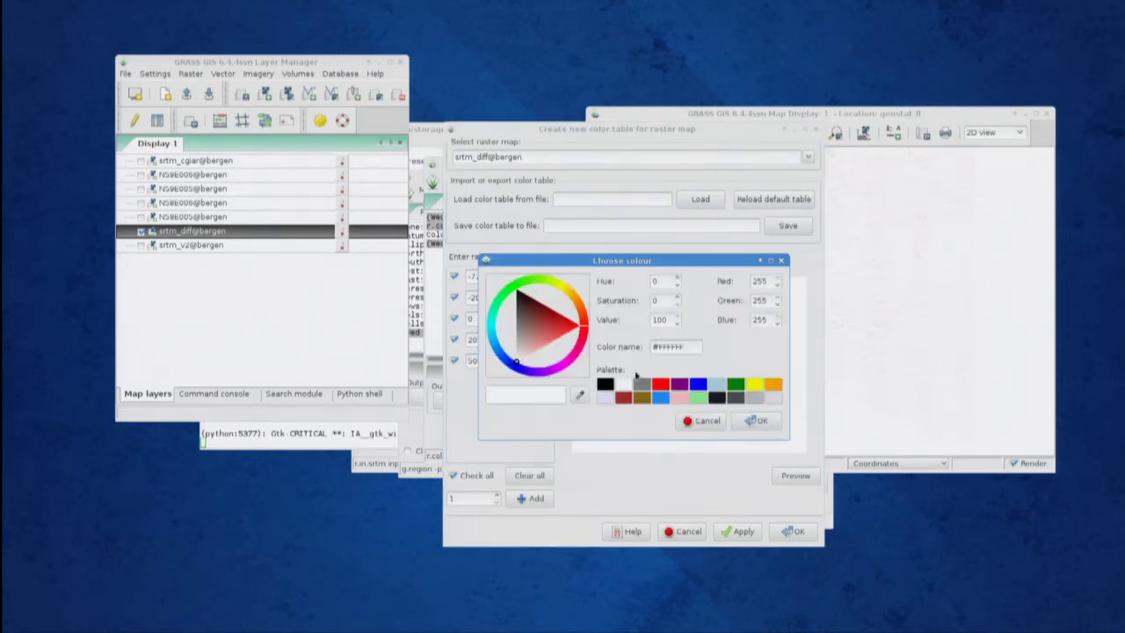
left_click(659, 387)
left_click(760, 422)
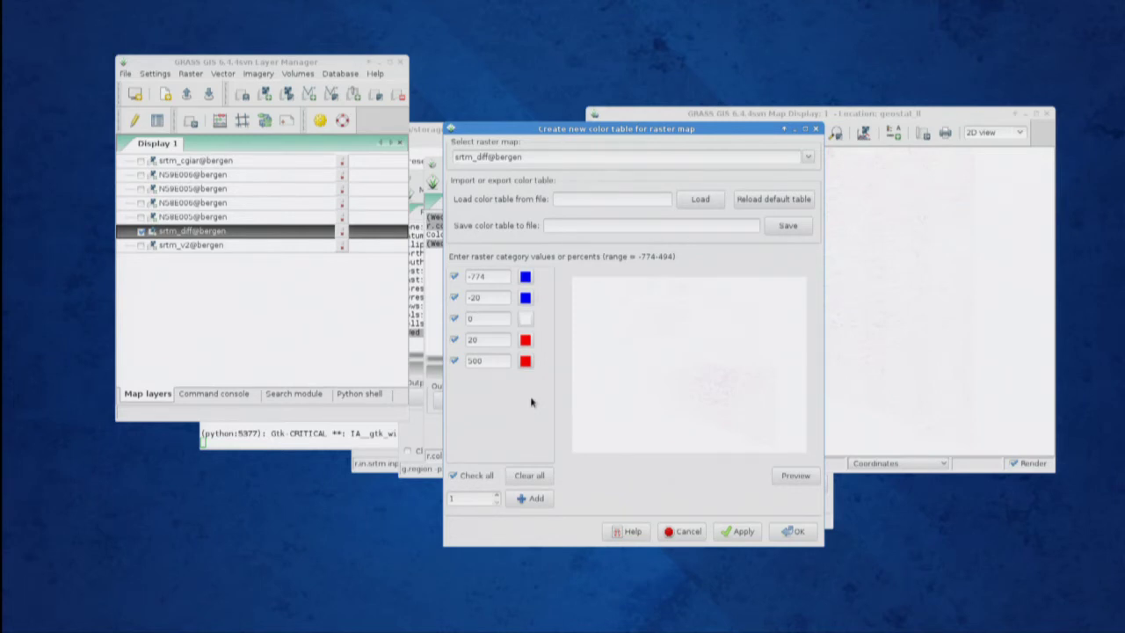
Preview the color rules, apply them to srtm_diff, and move the dialog clear of the map display
left_click(796, 477)
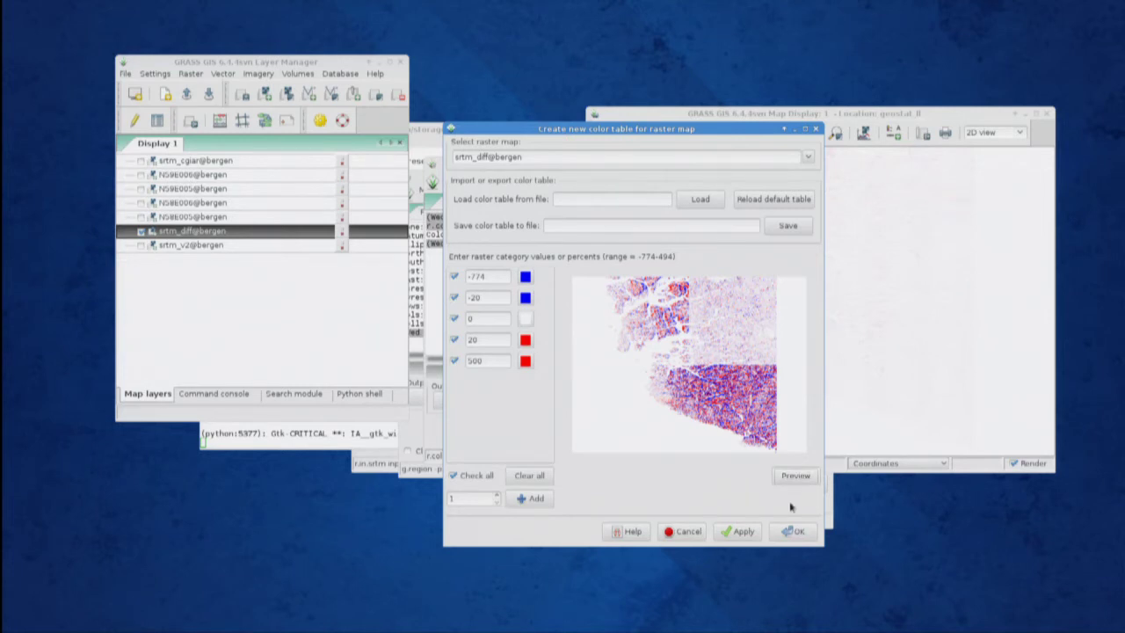
left_click(737, 533)
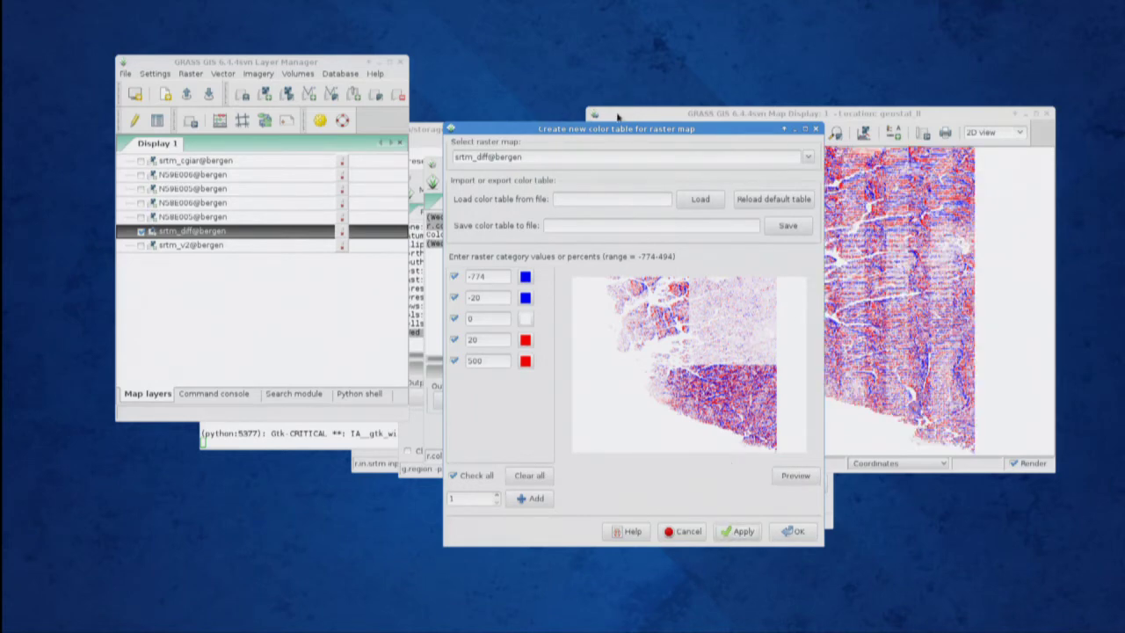
left_click_drag(618, 130, 262, 152)
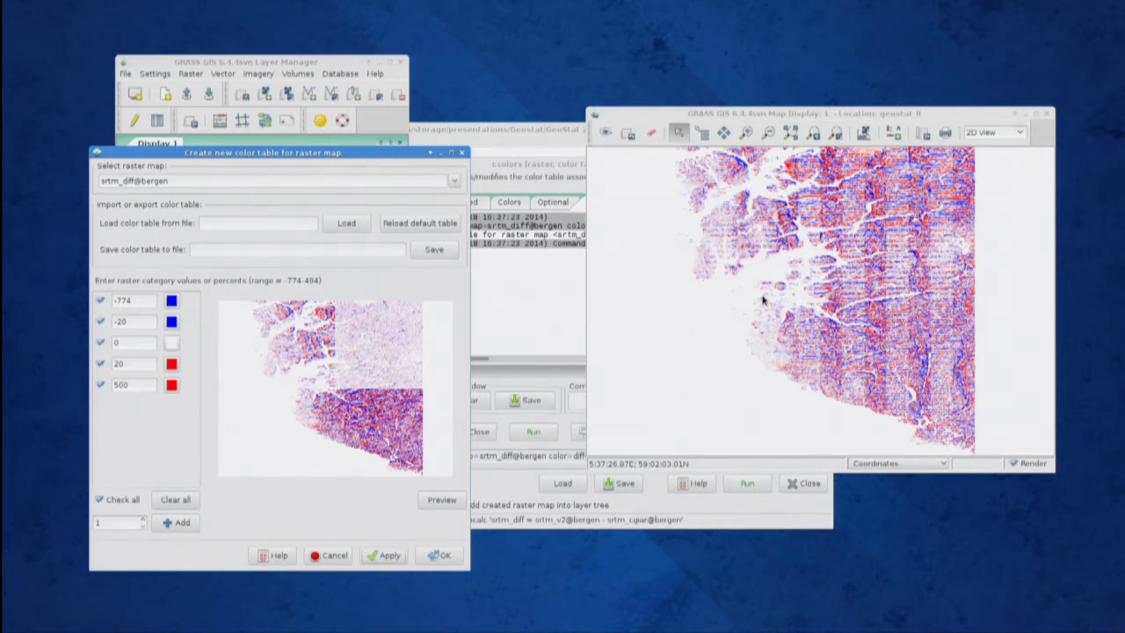
Zoom in twice on the recolored srtm_diff map to examine the difference pattern at cell level
left_click(746, 134)
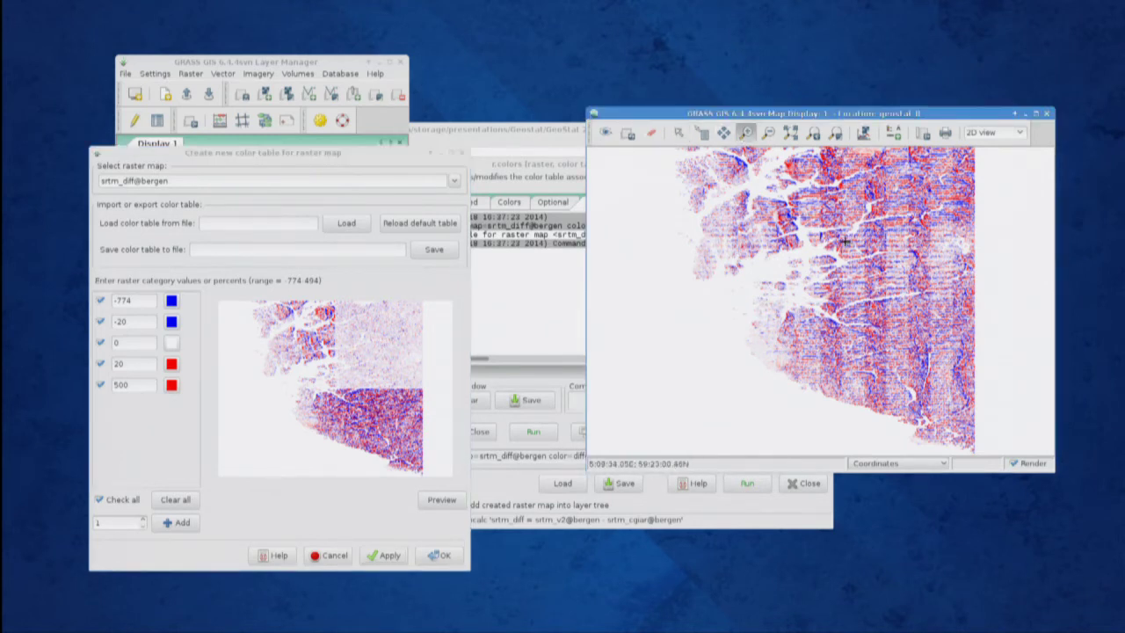
left_click_drag(846, 239, 888, 257)
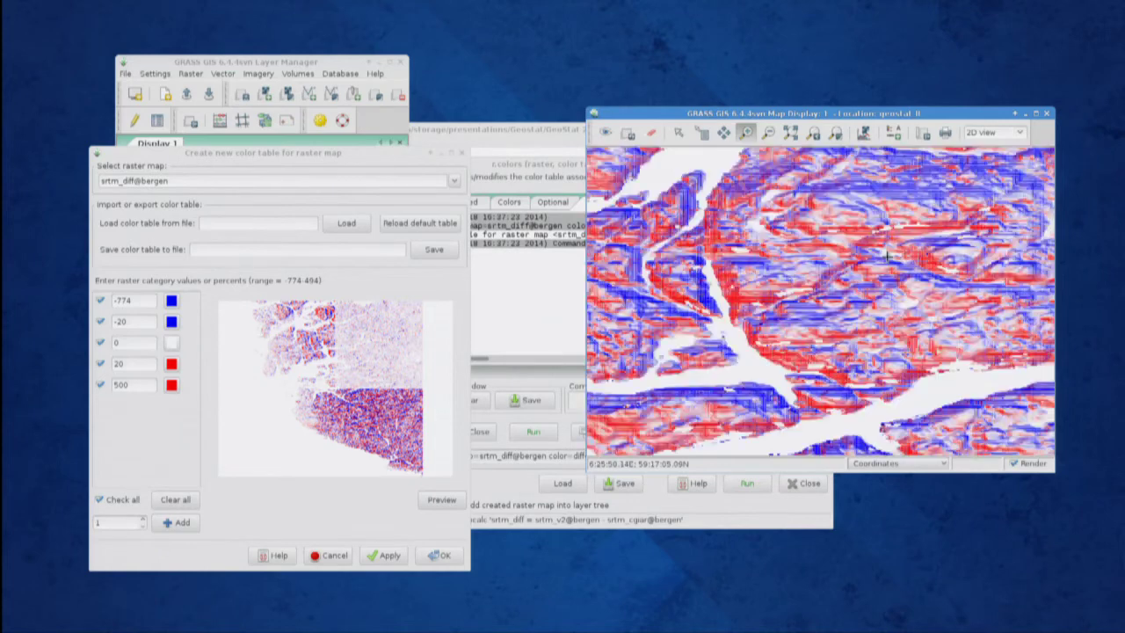
left_click_drag(786, 206, 849, 253)
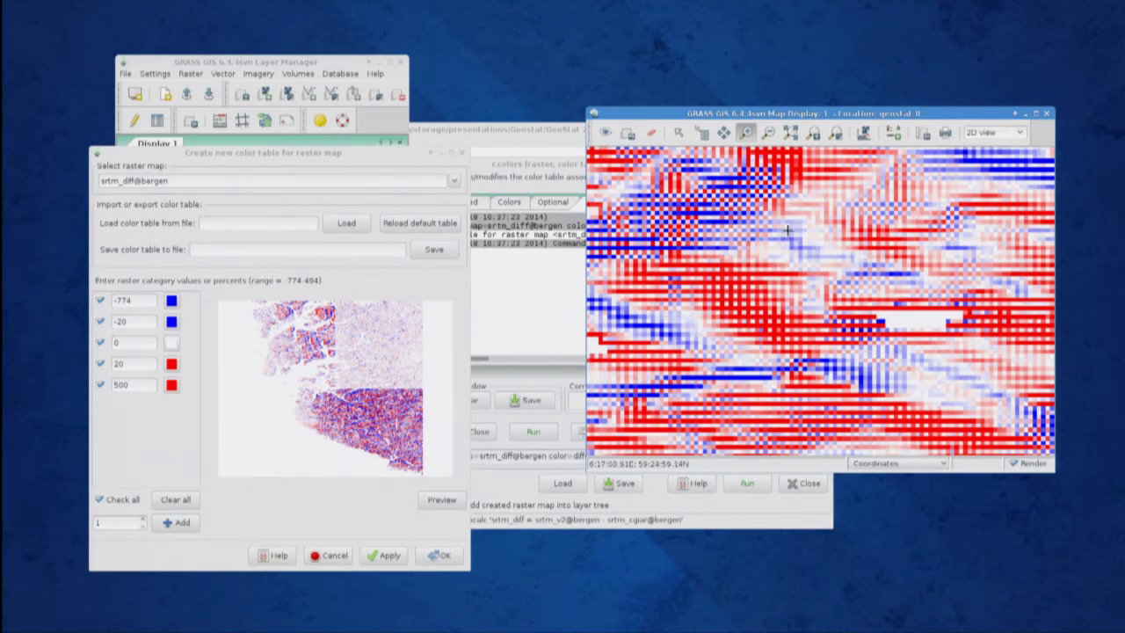
Display the metadata of the srtm_diff raster from the Layer Manager
left_click(328, 63)
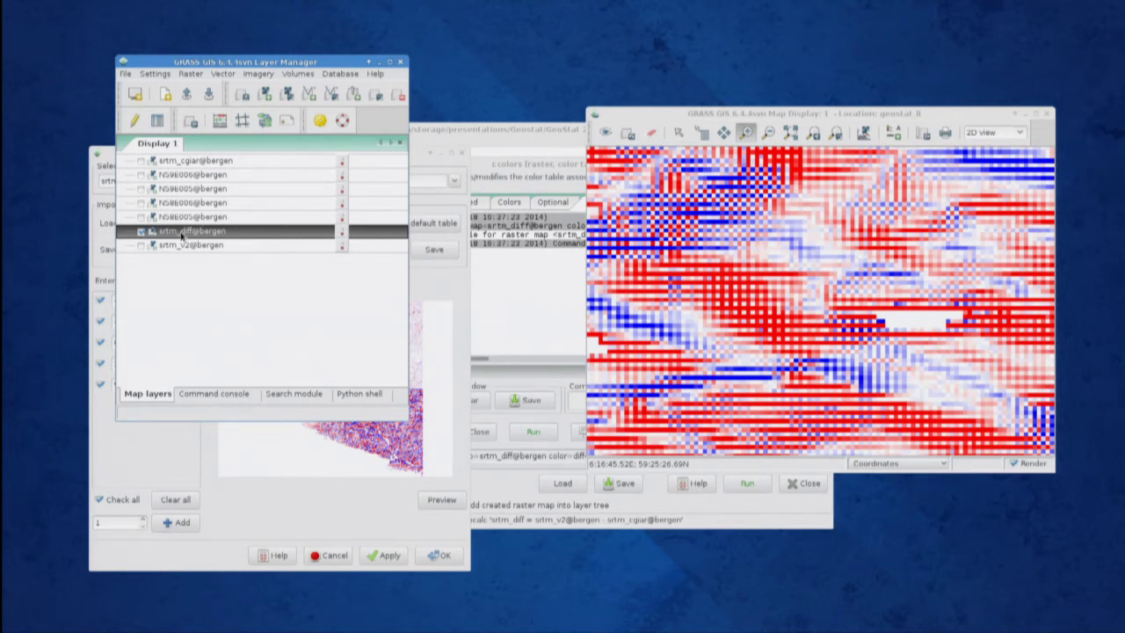
right_click(182, 234)
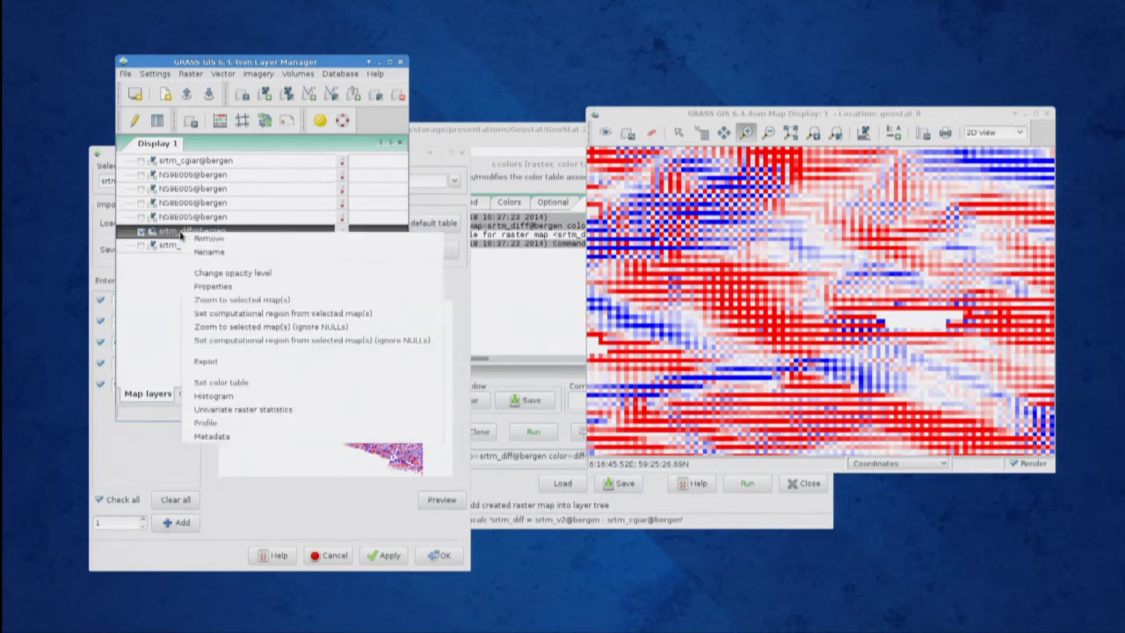
left_click(209, 436)
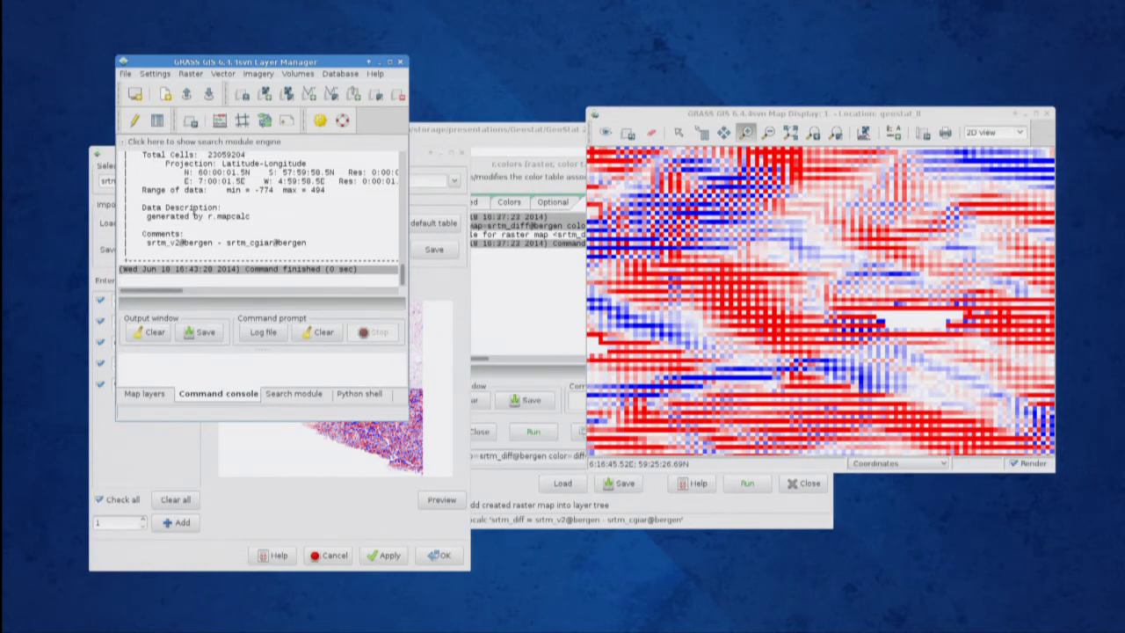
Return to the map layers and review the operations available for the srtm_cgiar layer
left_click(135, 456)
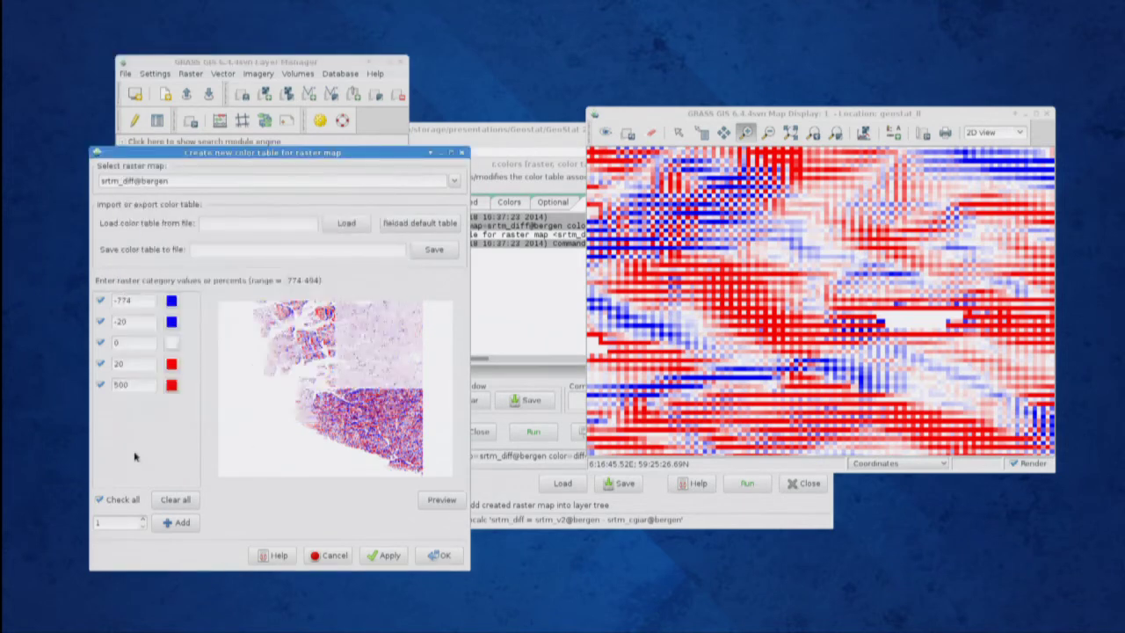
left_click(209, 64)
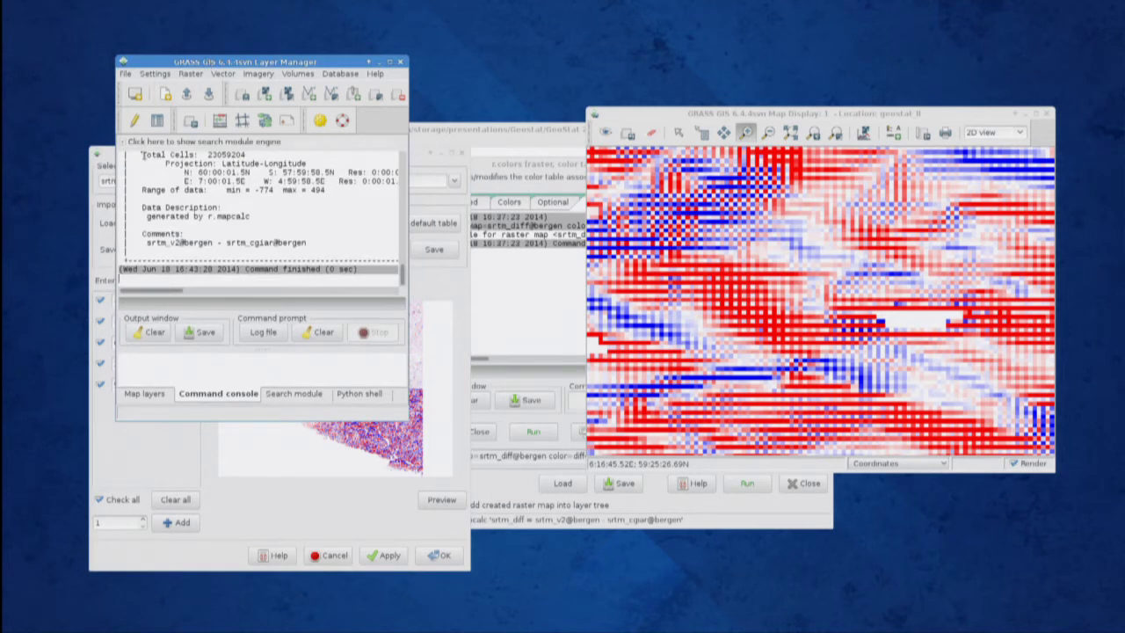
left_click(149, 394)
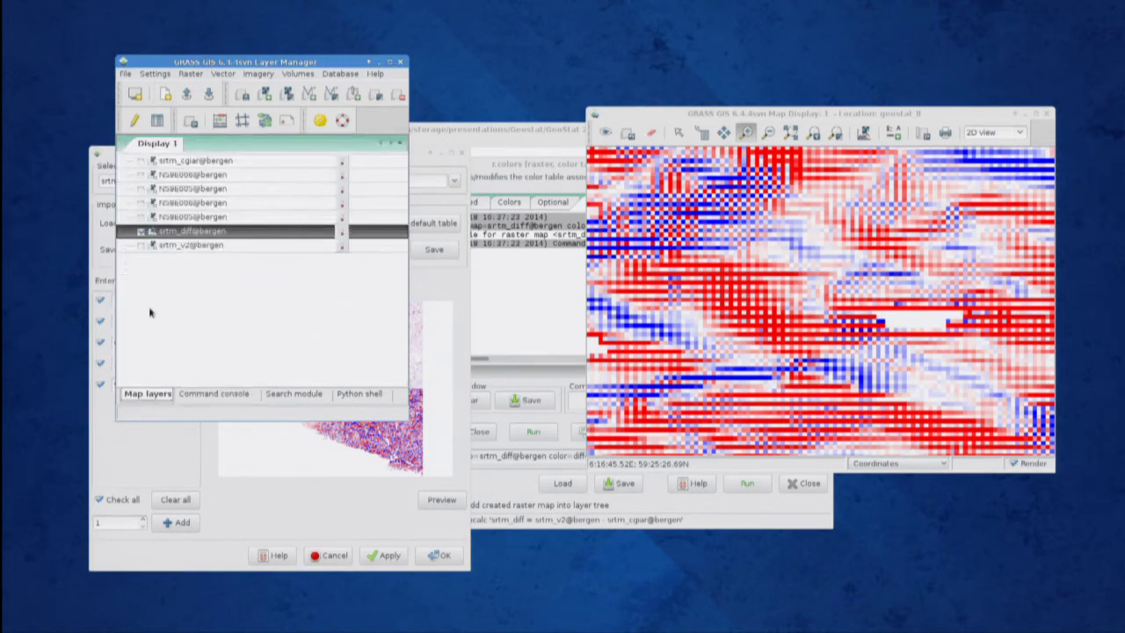
left_click(178, 162)
right_click(177, 162)
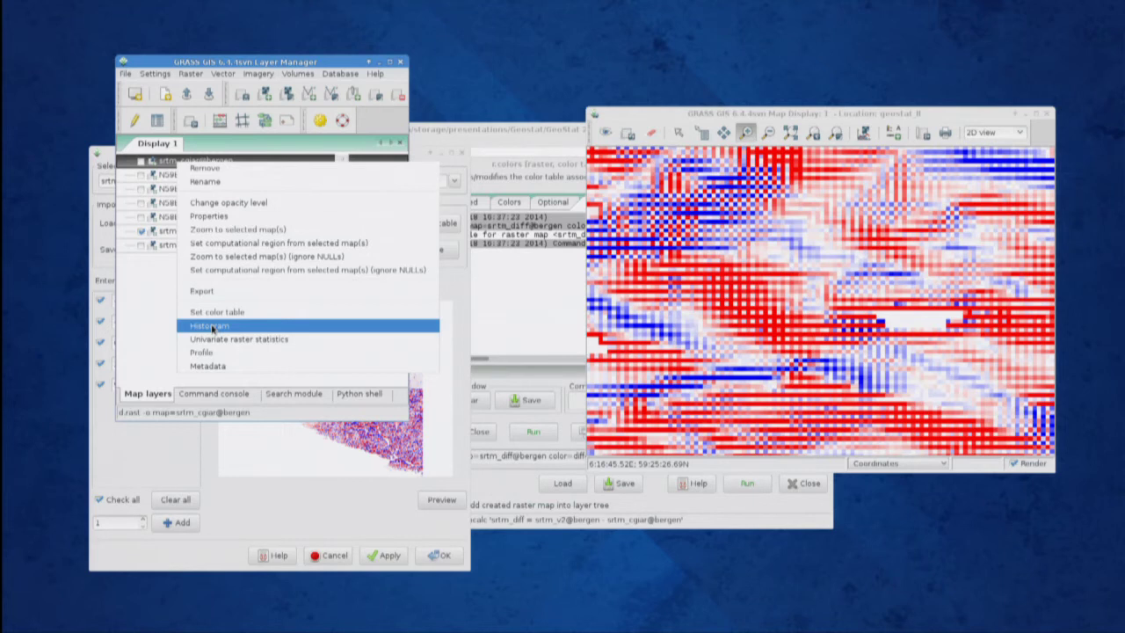
left_click(165, 332)
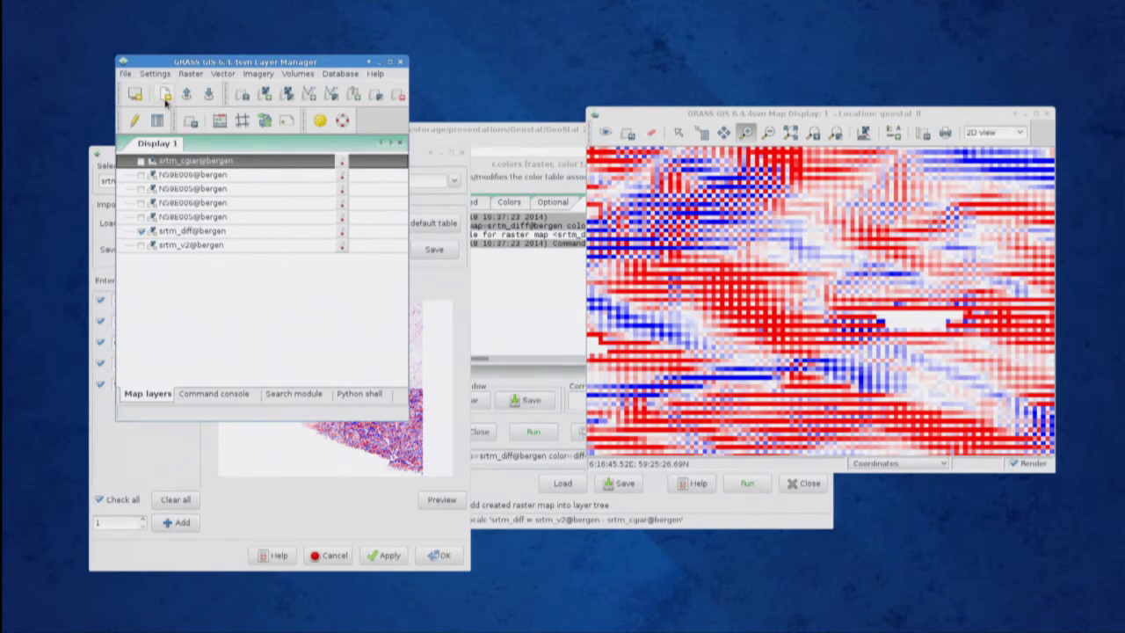
Exit the GRASS GUI and confirm closing it
left_click(126, 75)
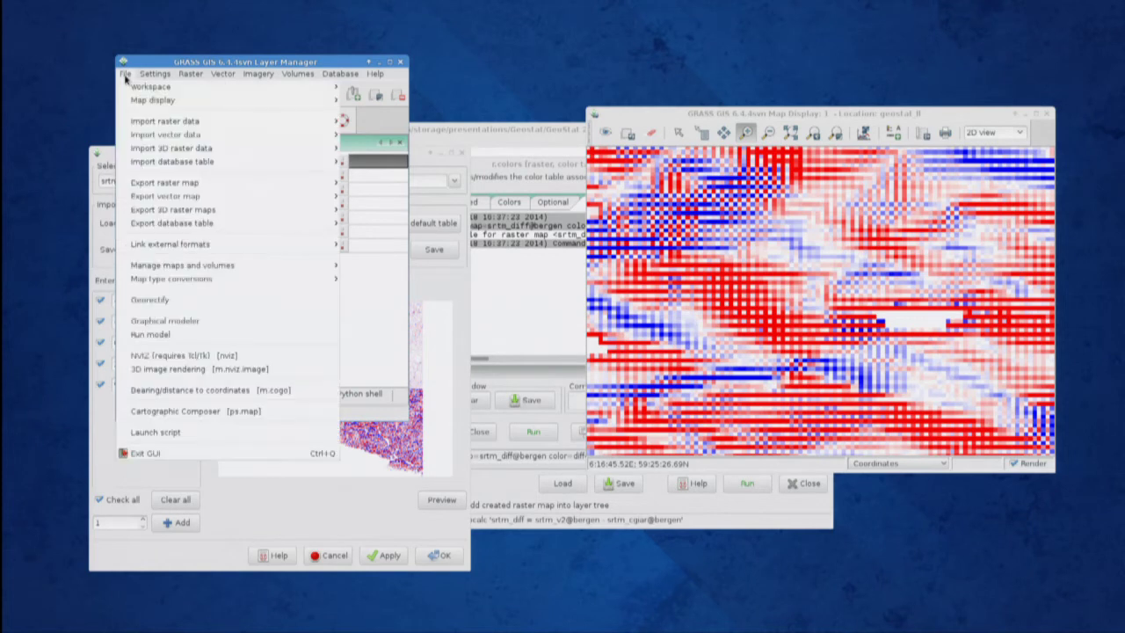
left_click(201, 455)
left_click(247, 277)
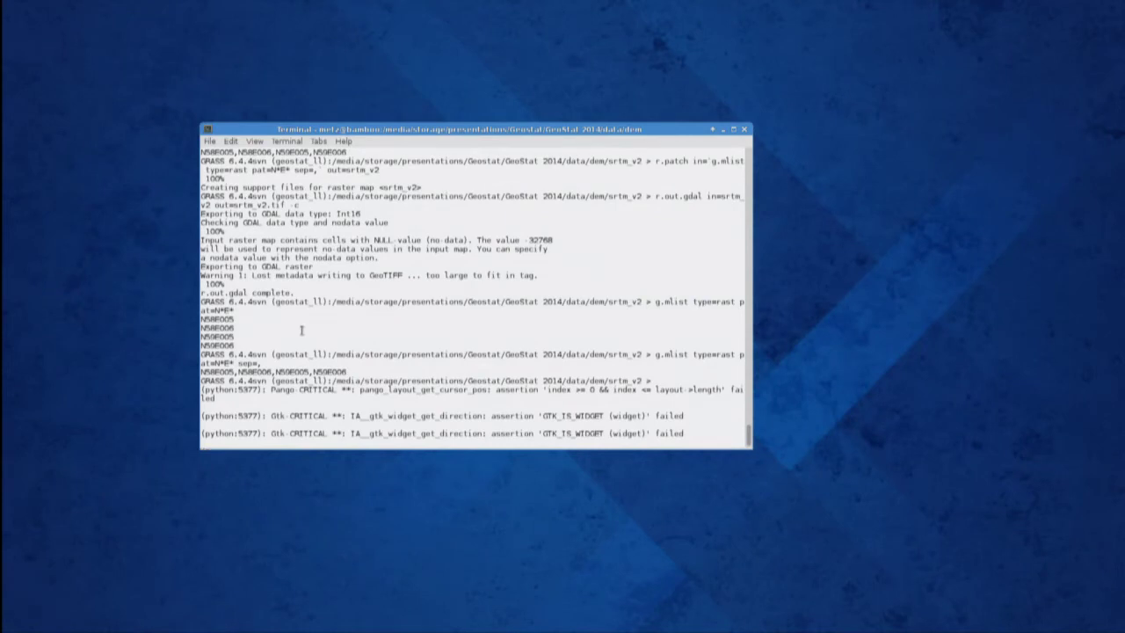
End the GRASS session in the terminal with exit and start GRASS again with the g64 command
type("ex")
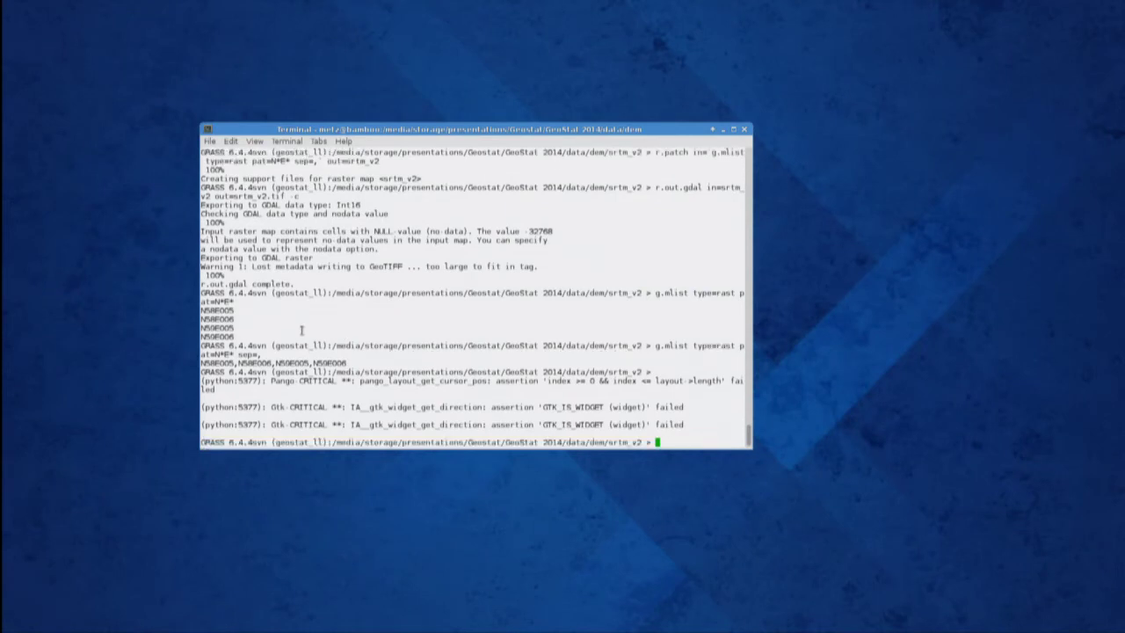
type("it")
key("Return")
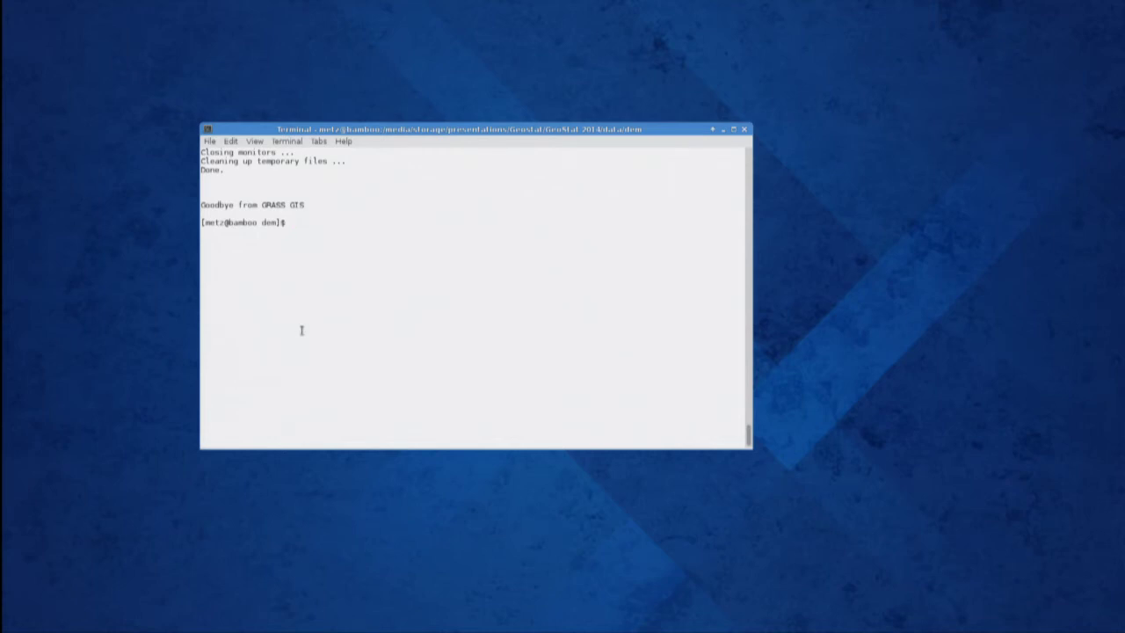
type("g64")
key("Return")
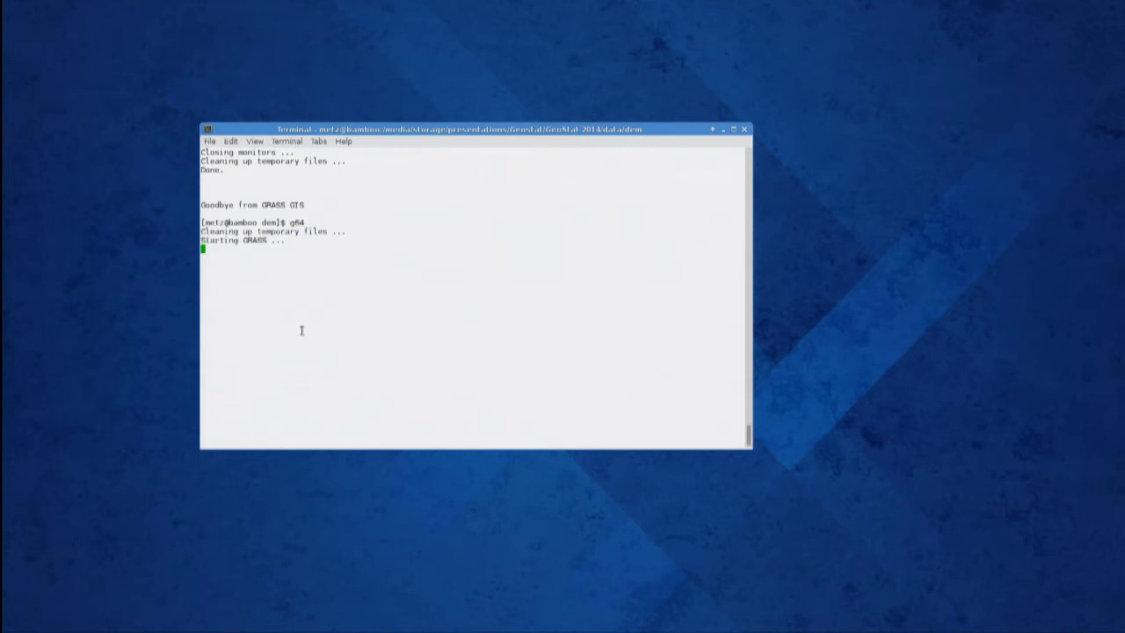